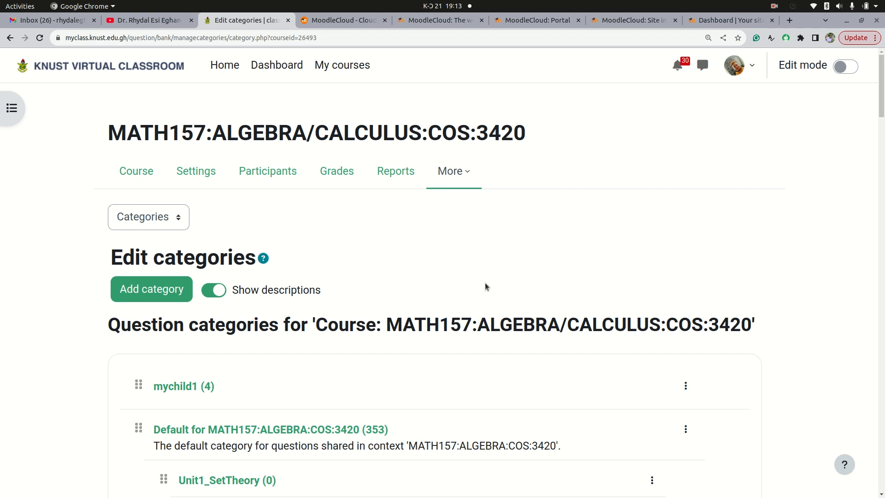
Browse the existing unit categories and their subcategories in the MATH157 course's question bank
scroll(486, 286, "down", 3)
scroll(486, 286, "up", 3)
scroll(485, 287, "down", 5)
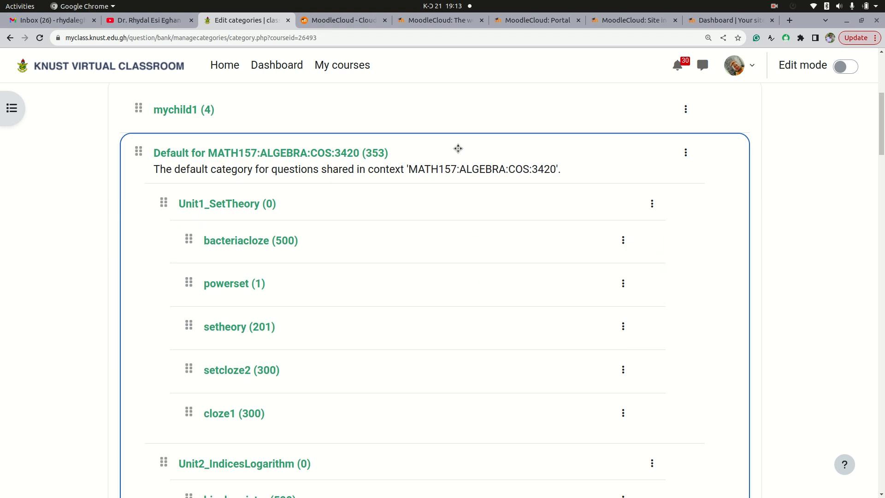
scroll(459, 149, "down", 10)
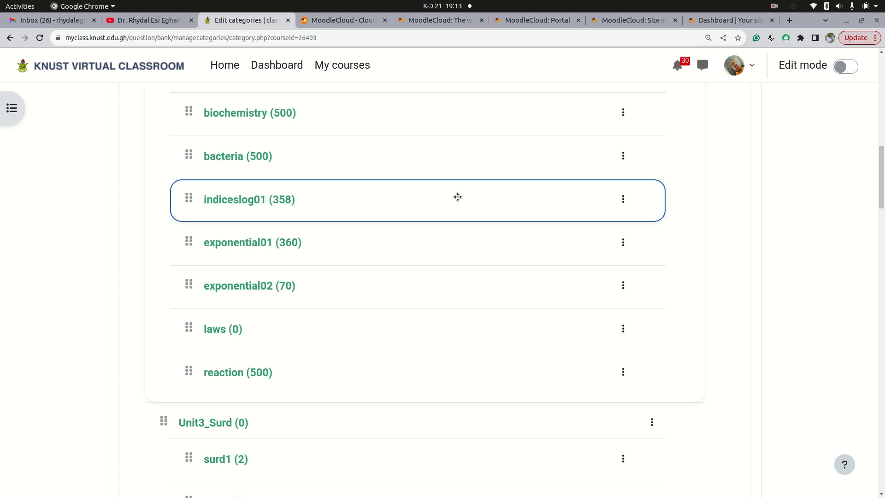
scroll(457, 197, "up", 3)
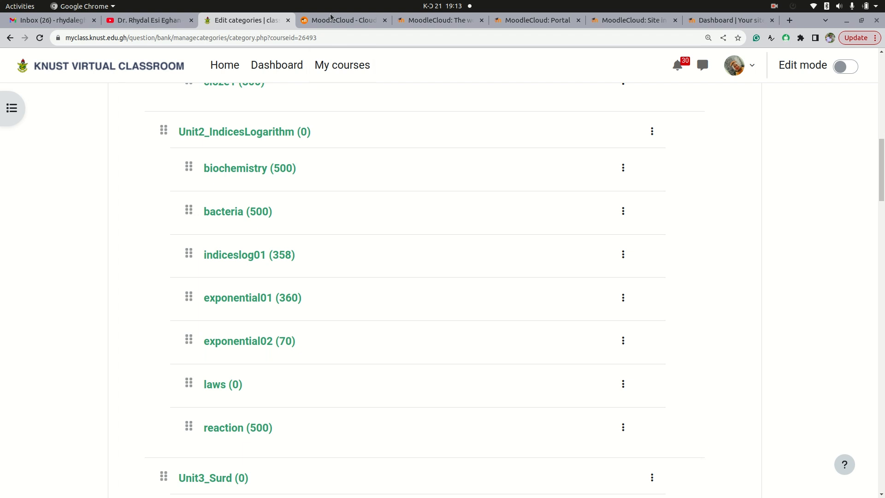
Review the MoodleCloud homepage, the customer portal and the eghan site's information page in the open tabs
mouse_move(338, 25)
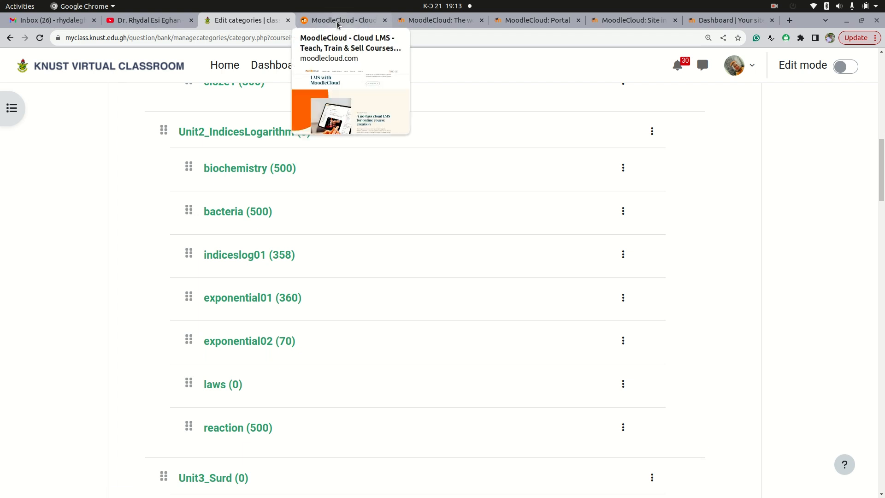
left_click(338, 24)
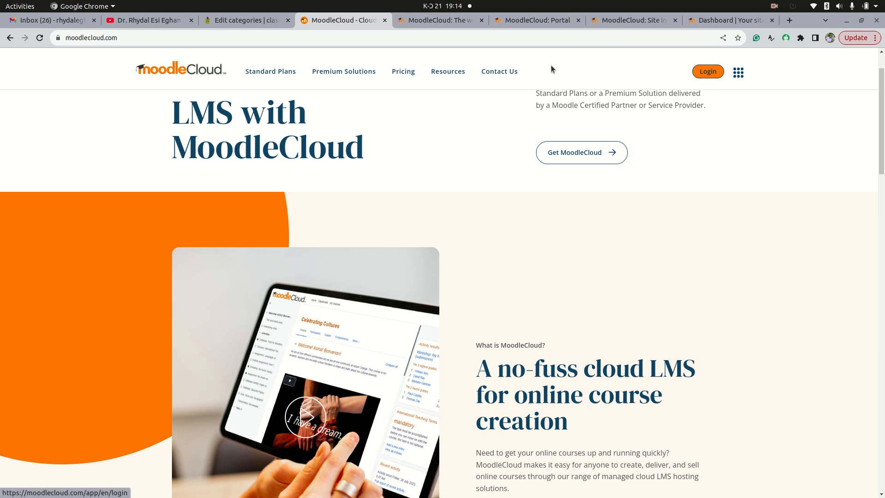
left_click(437, 20)
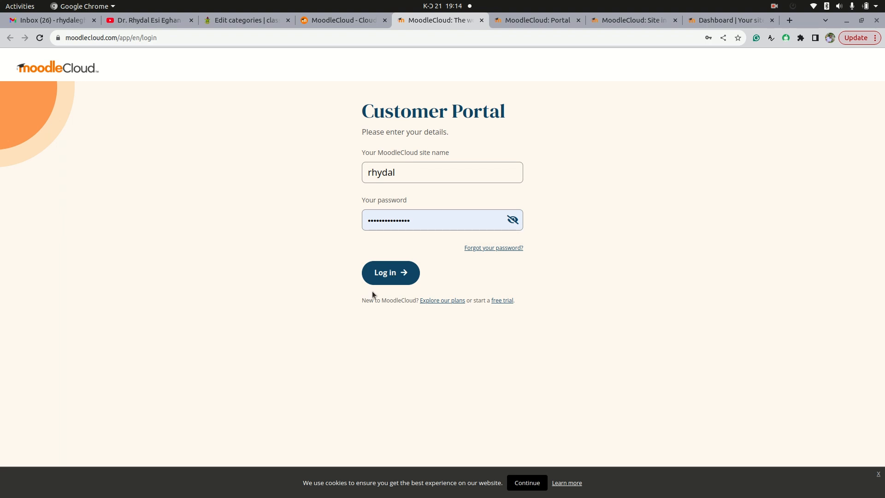
left_click(508, 25)
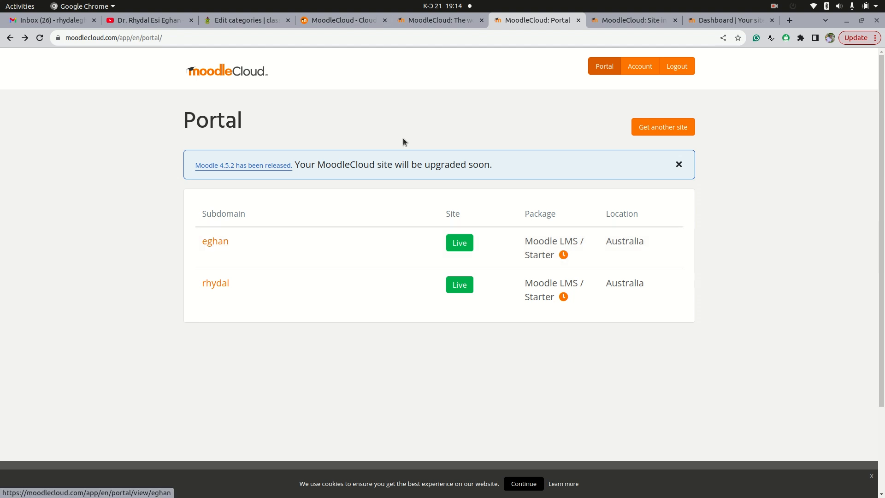
left_click(612, 21)
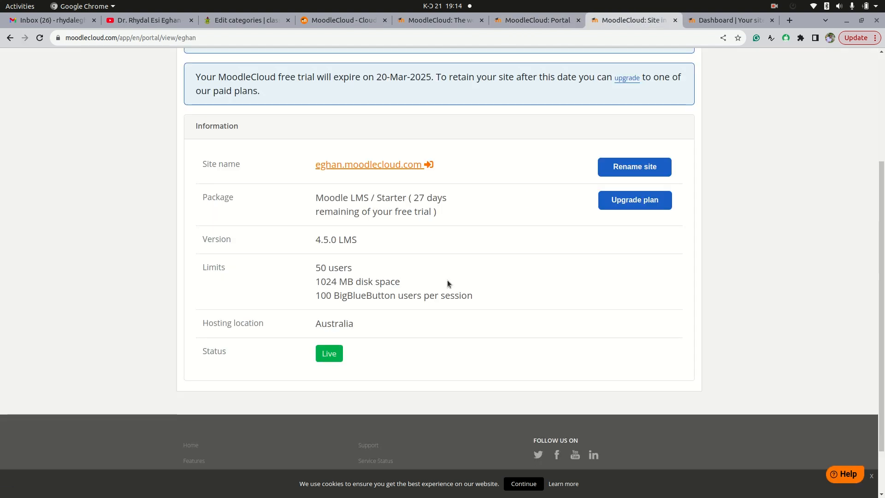
scroll(428, 285, "up", 2)
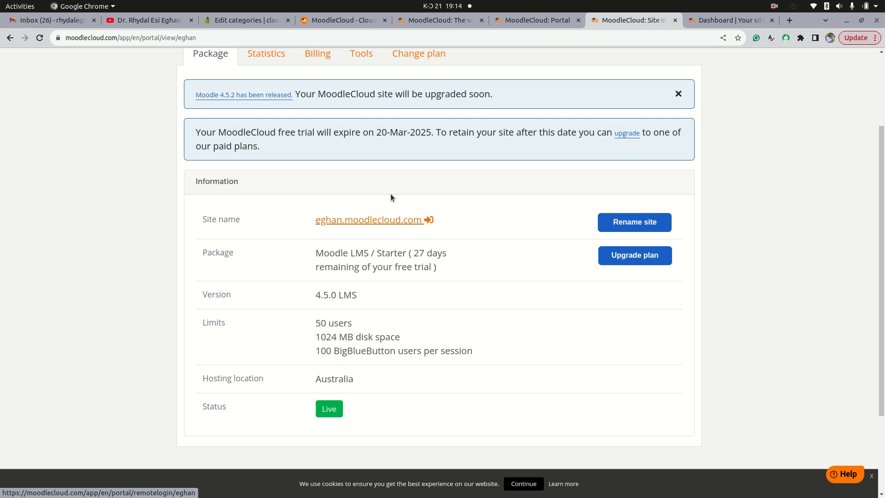
Open the ALGEBRA course on the MoodleCloud site and go to its question bank categories page
left_click(720, 22)
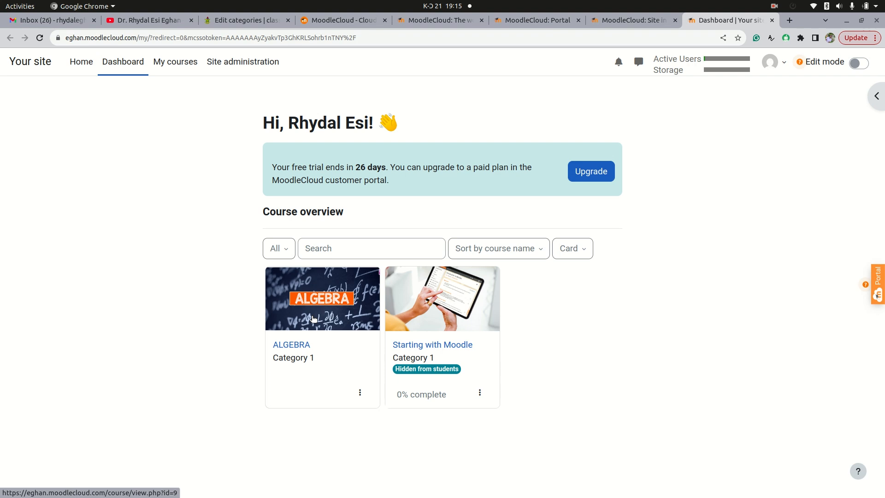
left_click(313, 318)
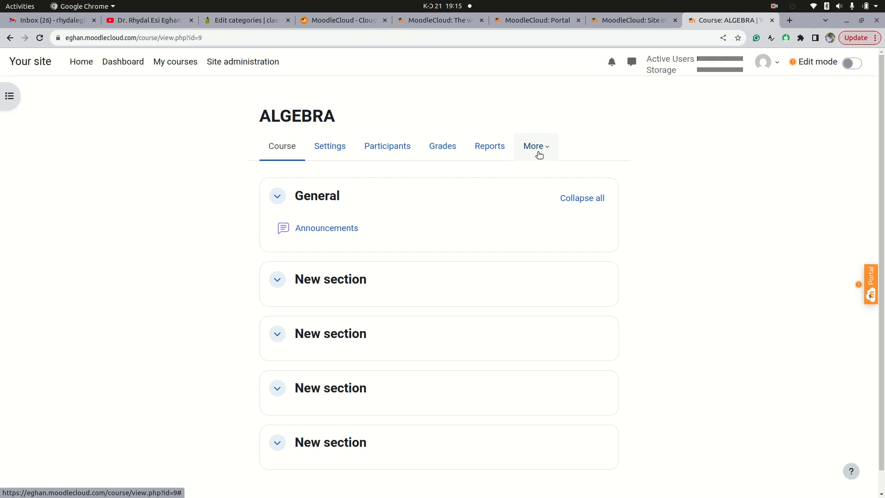
left_click(540, 154)
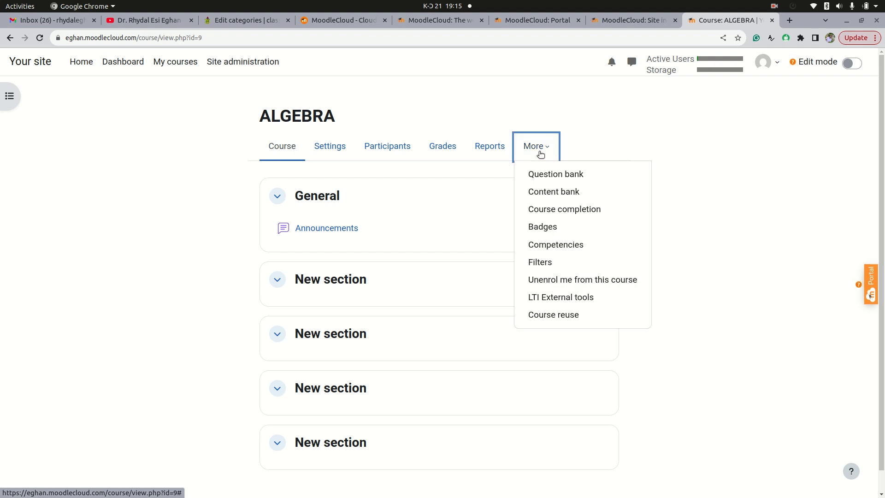
left_click(552, 173)
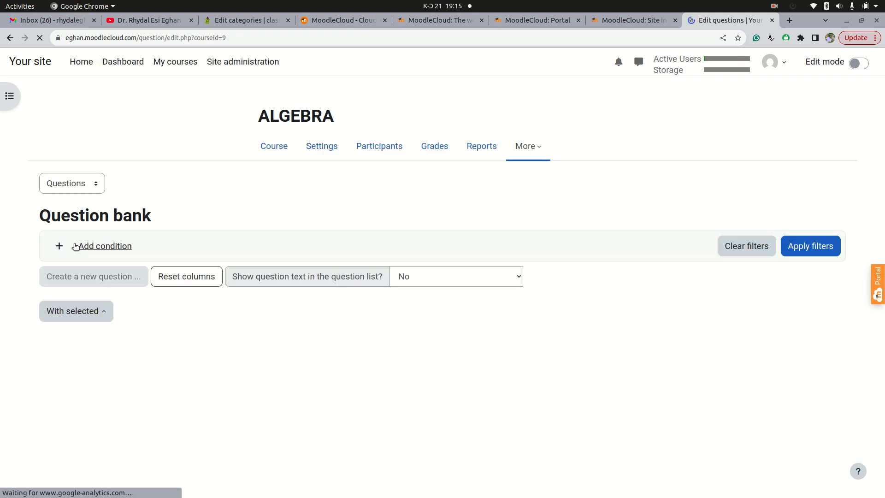
left_click(96, 185)
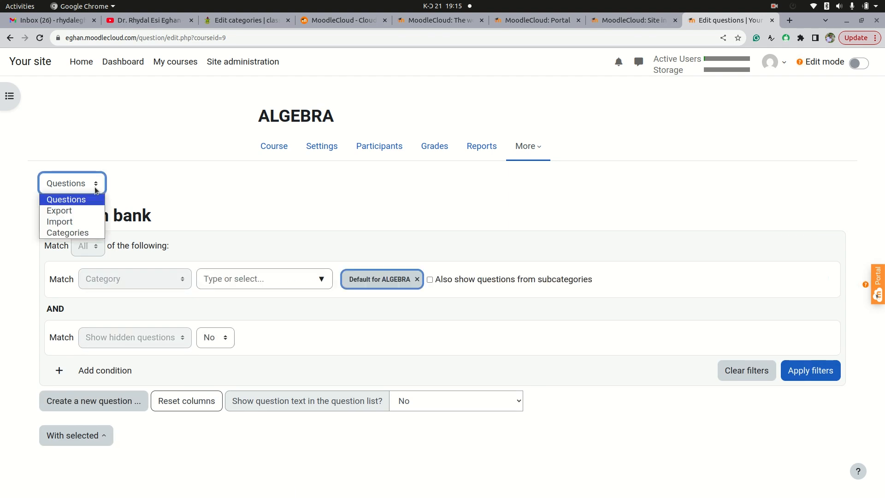
left_click(76, 233)
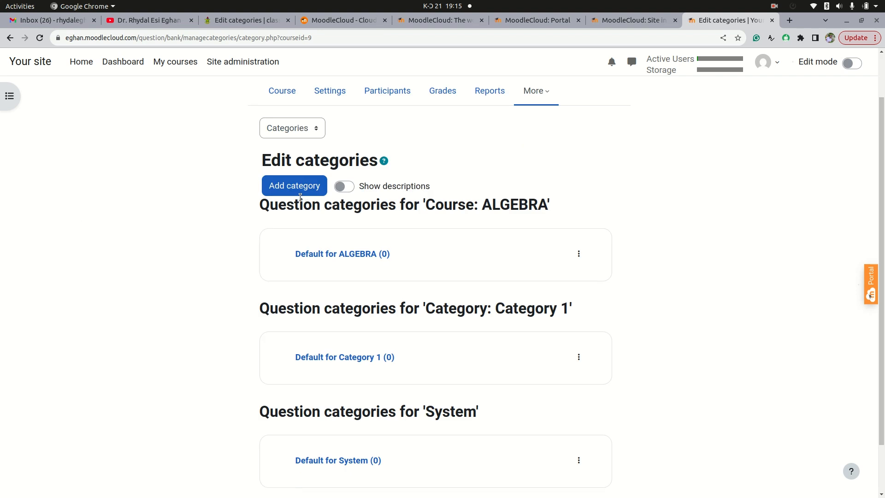
Add a question category named Unit1 Set Theory under Top for ALGEBRA
scroll(364, 330, "down", 3)
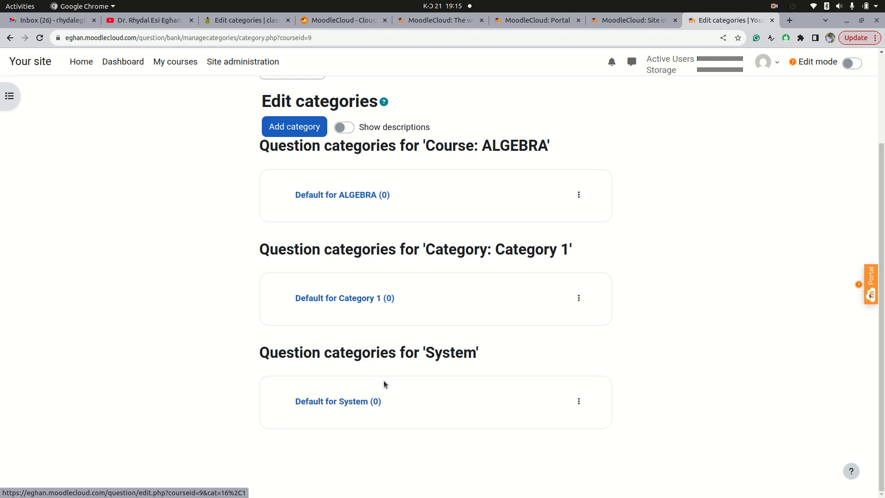
scroll(390, 294, "up", 3)
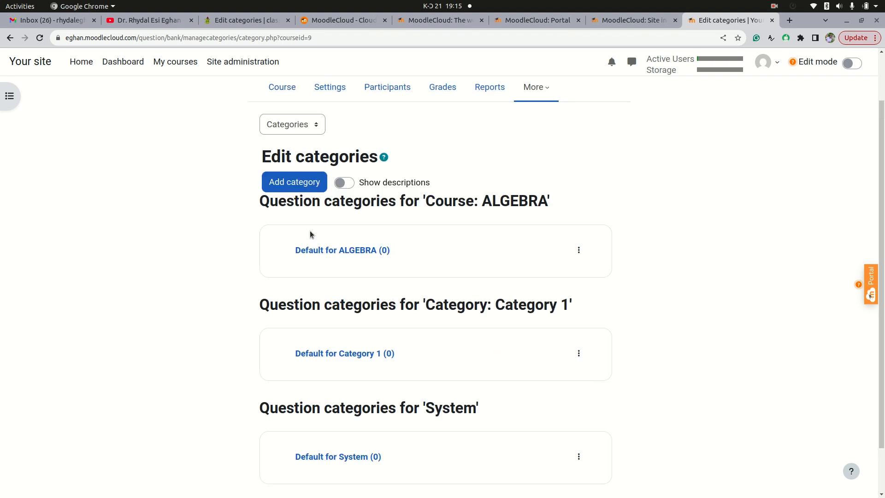
scroll(381, 382, "down", 1)
scroll(383, 383, "down", 2)
scroll(364, 341, "up", 5)
scroll(332, 286, "down", 5)
scroll(299, 142, "up", 3)
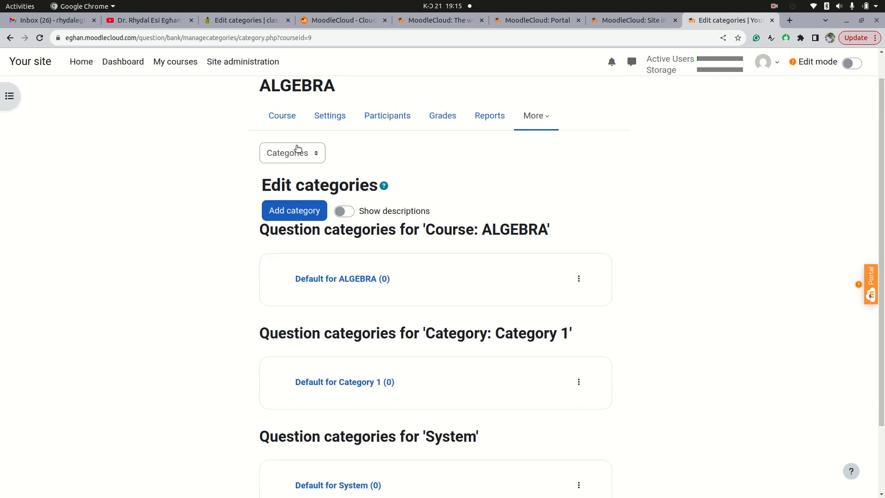
left_click(294, 245)
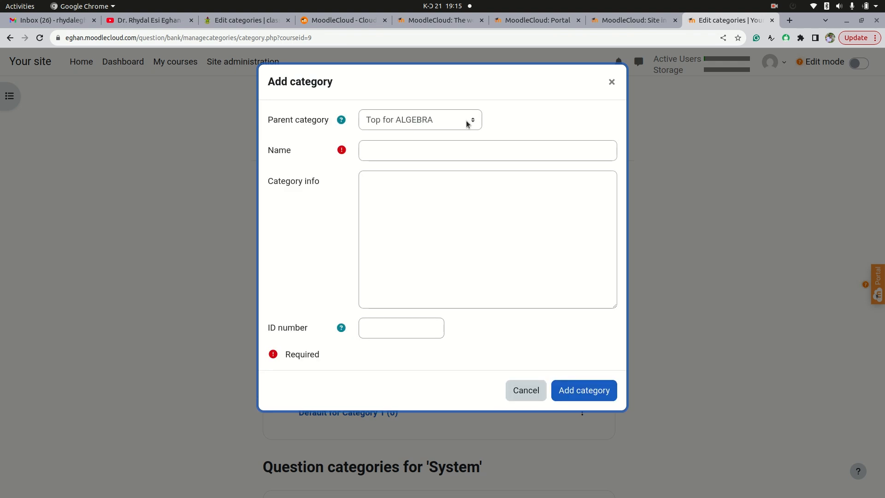
left_click(474, 120)
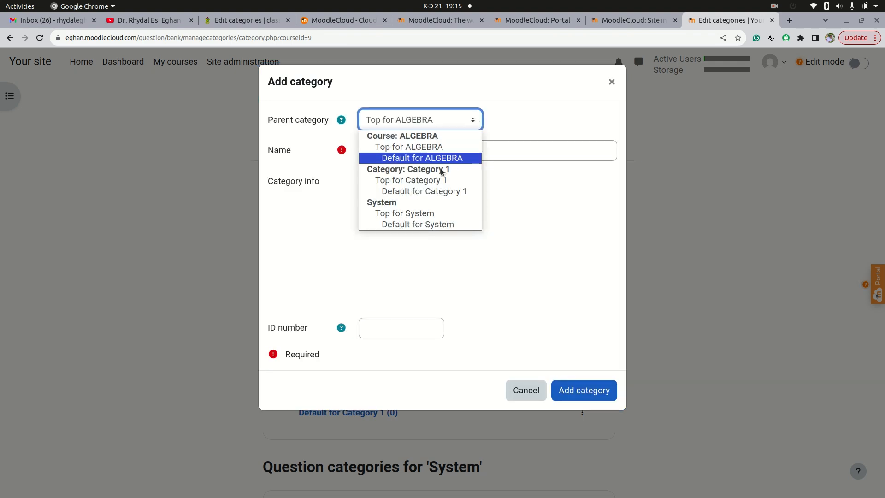
left_click(419, 148)
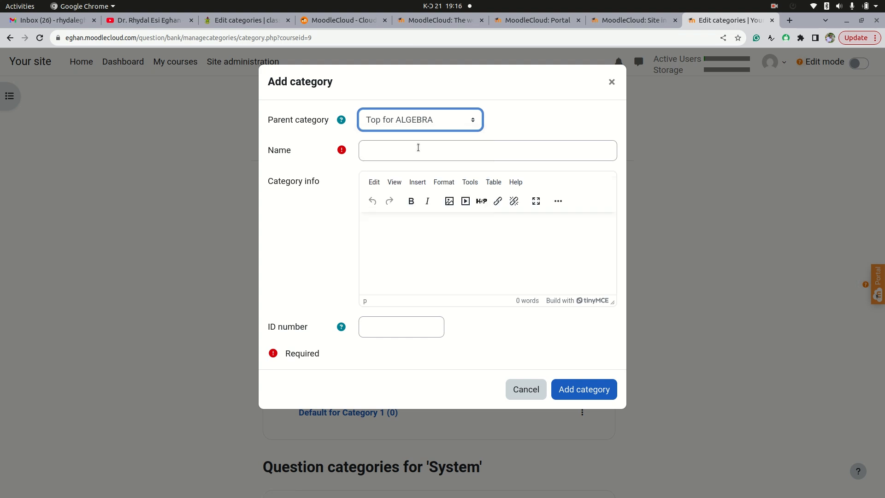
left_click(415, 151)
type("Se")
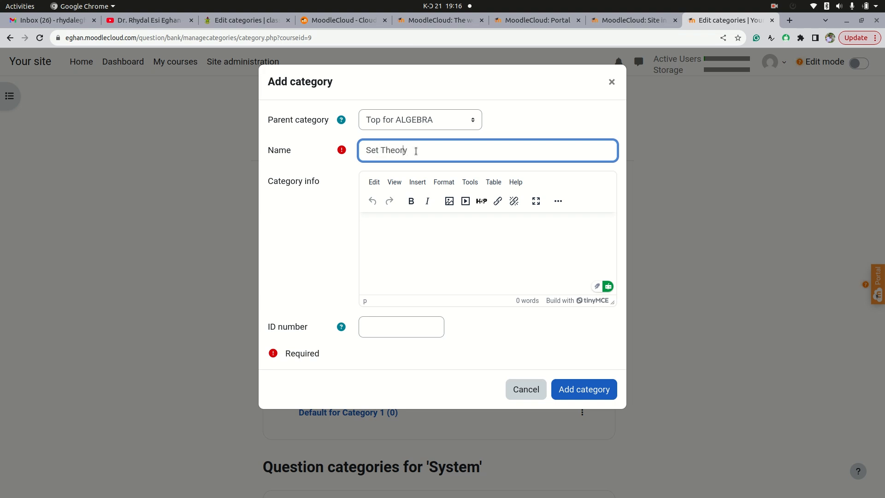
type("t Theory")
key("Home")
type("Unit1")
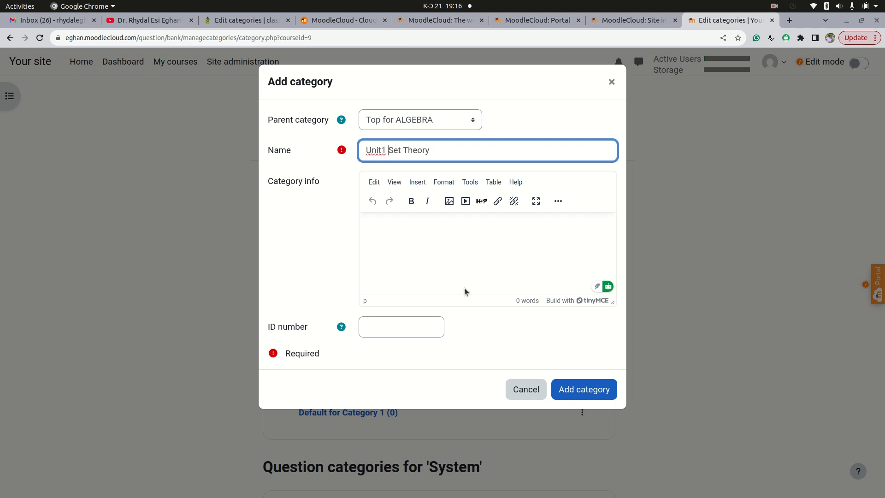
left_click(409, 248)
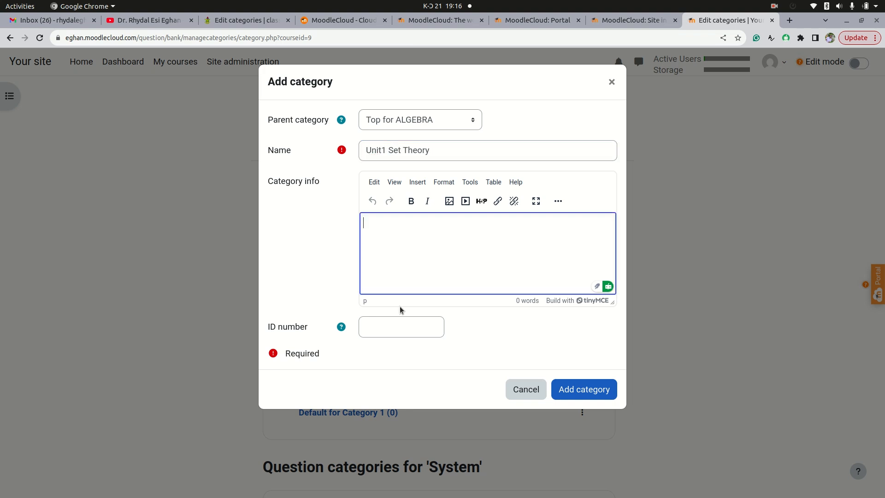
left_click(577, 389)
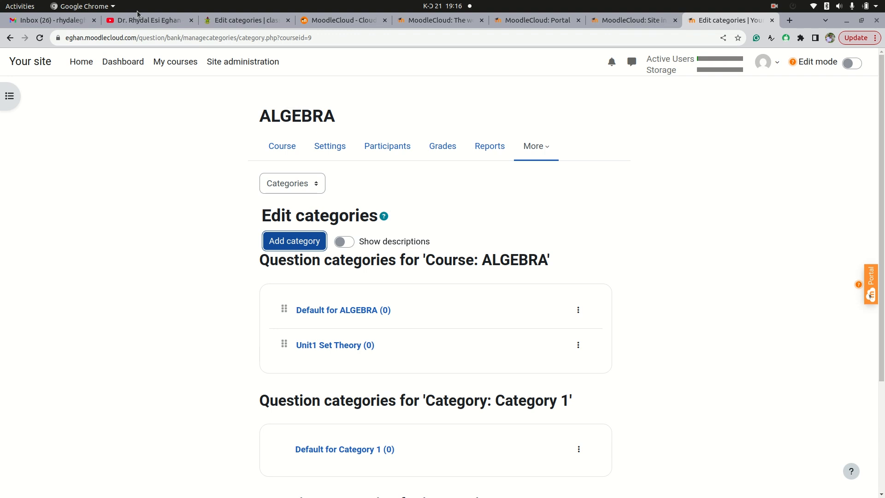
Add a subcategory named Mcqs with Unit1 Set Theory as its parent category
left_click(244, 20)
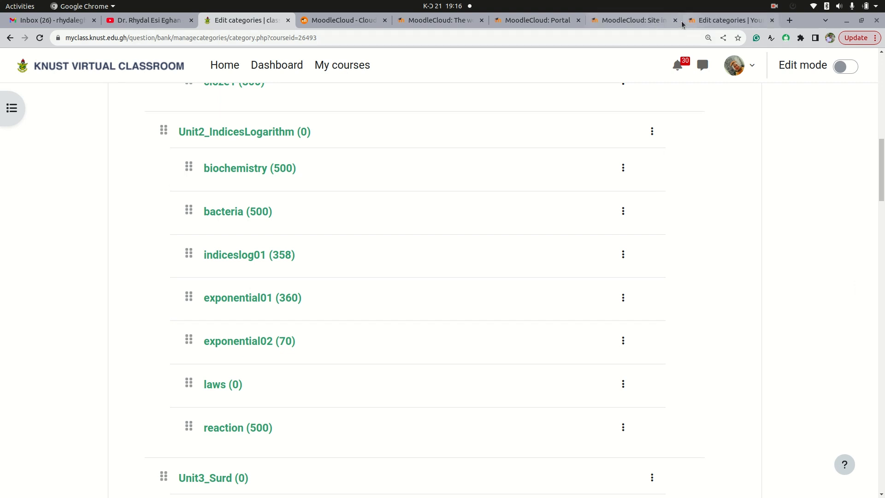
left_click(710, 21)
left_click(303, 245)
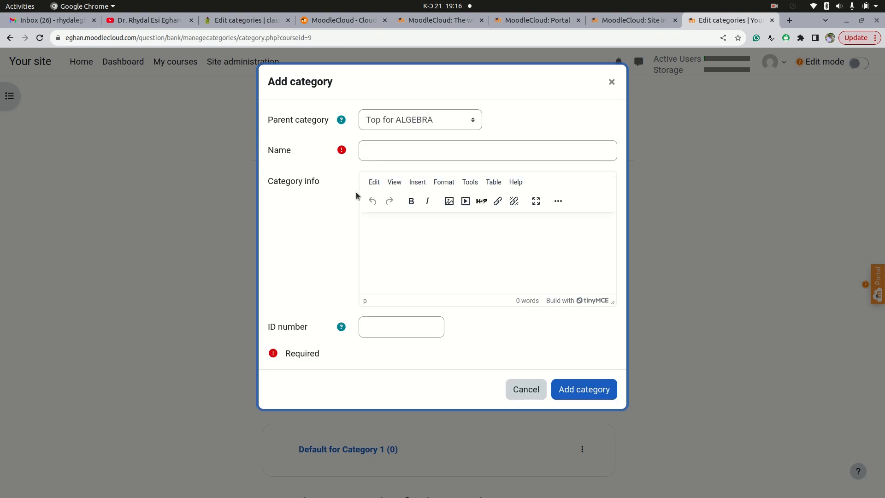
left_click(472, 122)
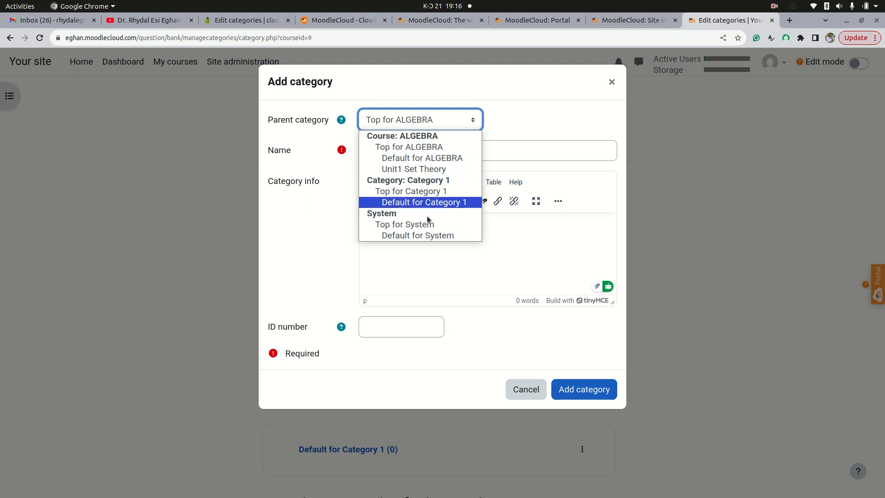
left_click(415, 170)
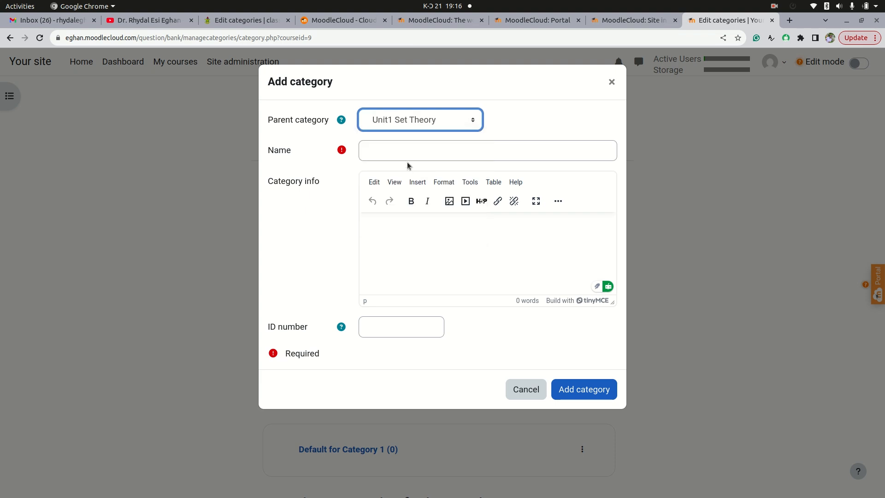
left_click(397, 145)
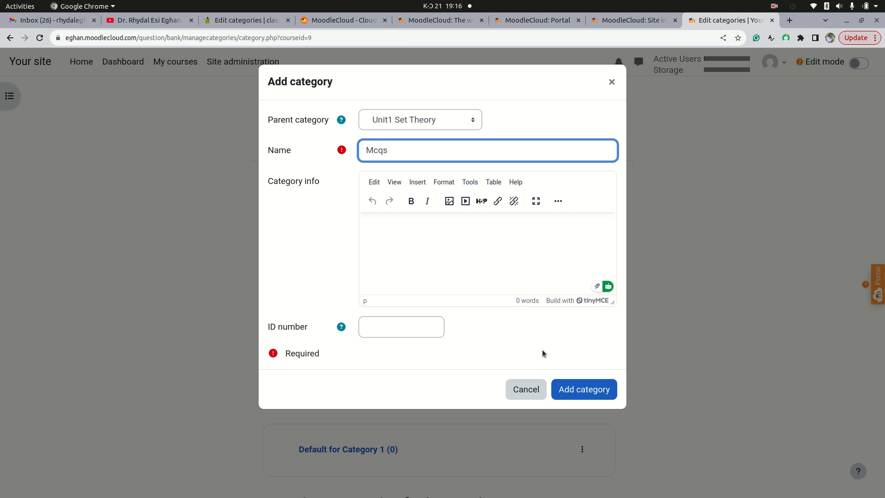
left_click(590, 395)
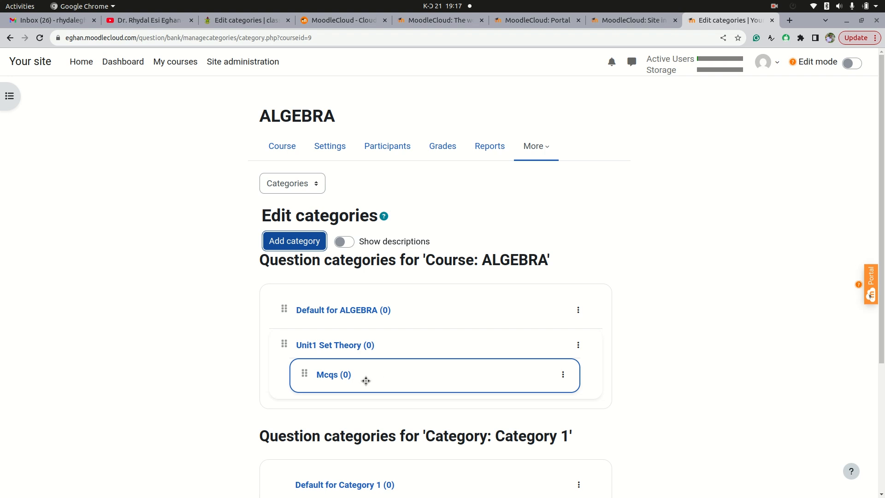
Add another subcategory named truefalse under Unit1 Set Theory
left_click(302, 242)
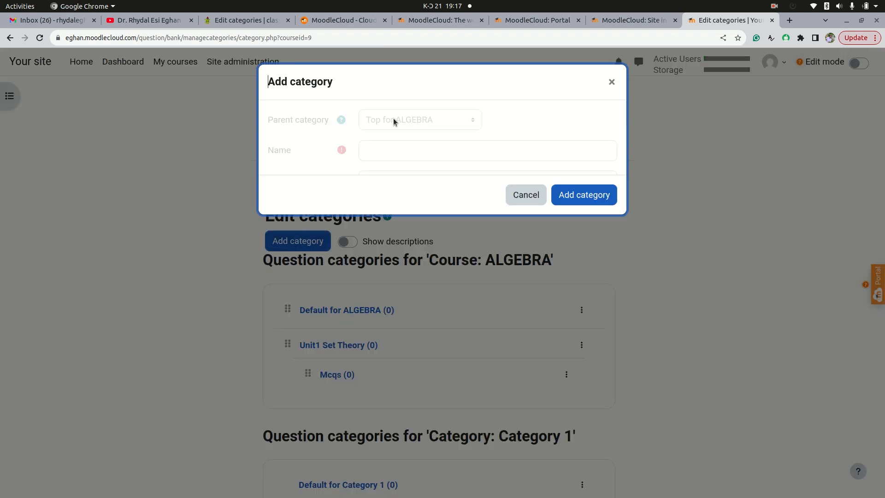
left_click(467, 121)
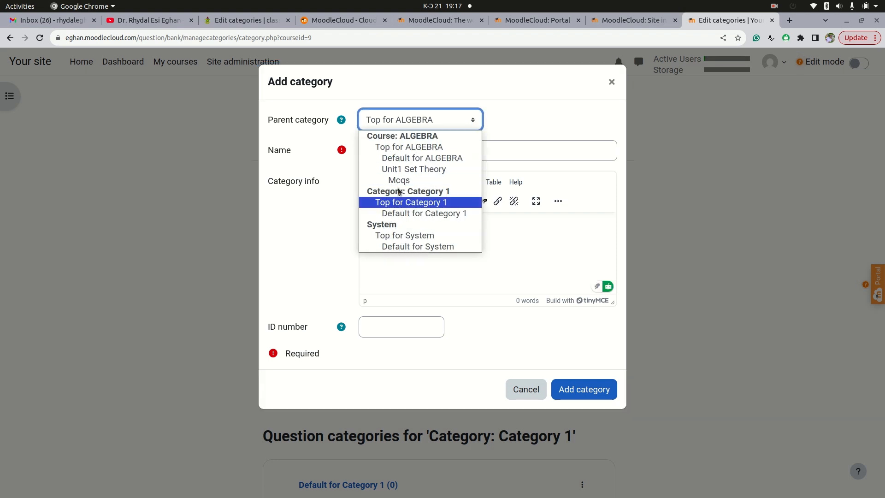
left_click(394, 169)
left_click(383, 158)
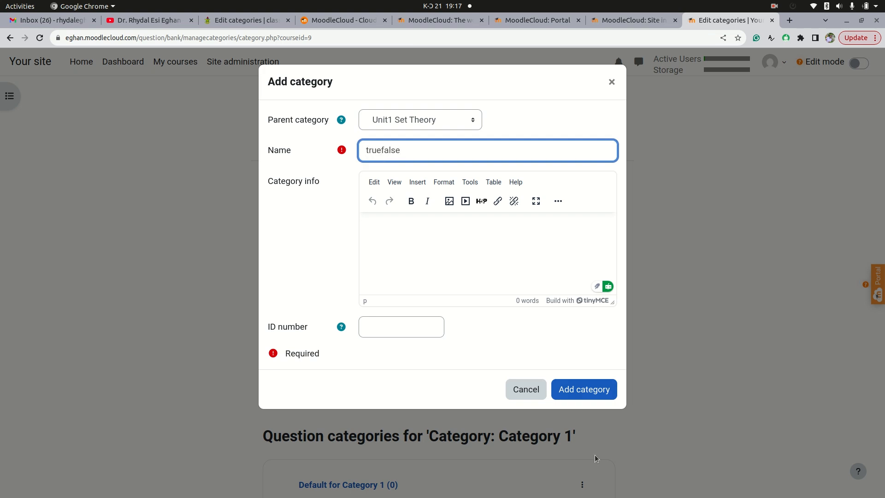
left_click(586, 392)
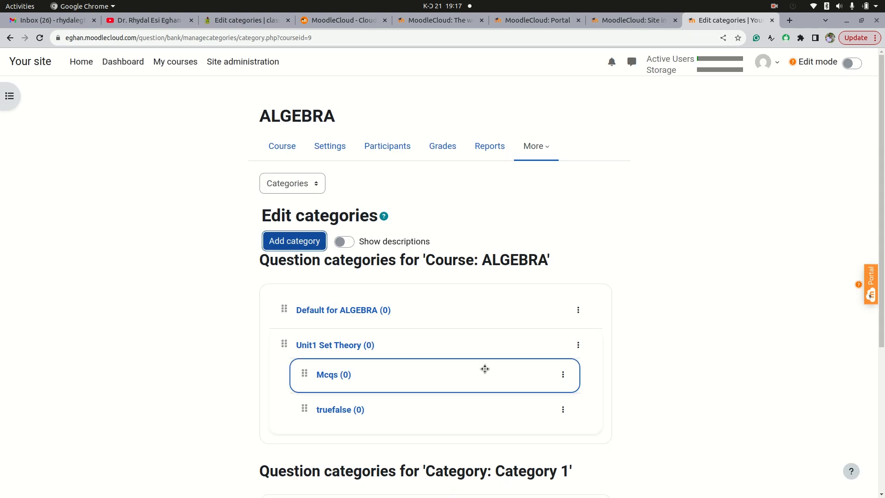
Add a subcategory named numerical with Unit1 Set Theory as its parent category
left_click(307, 241)
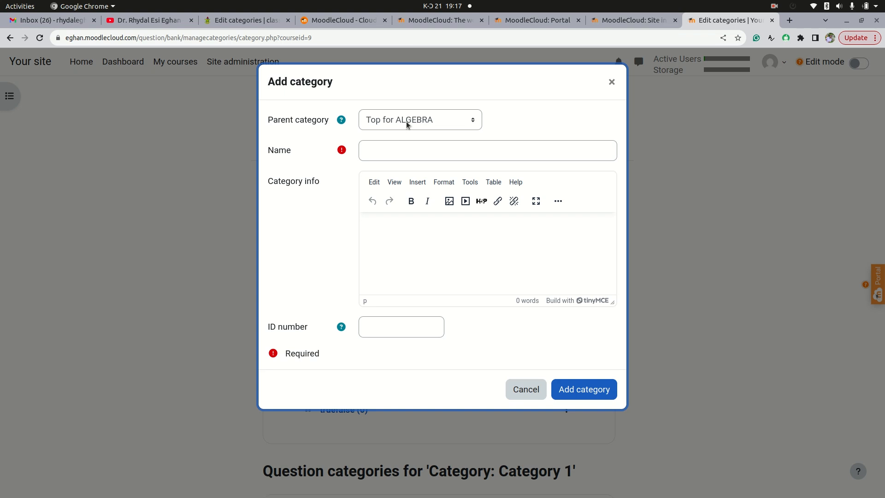
left_click(406, 120)
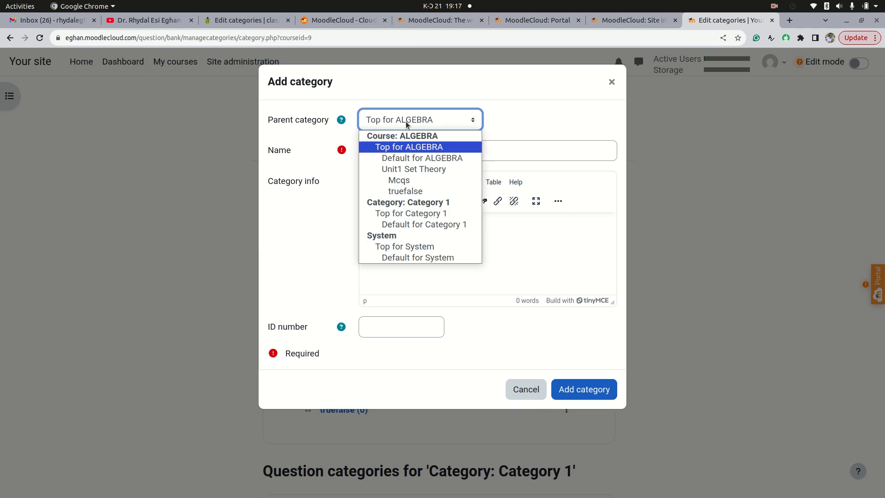
left_click(405, 169)
left_click(387, 144)
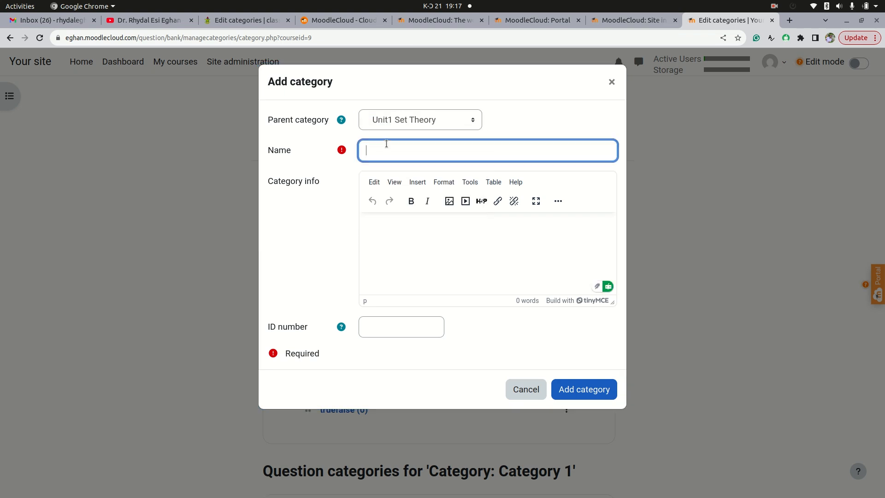
type("numerical")
left_click(583, 392)
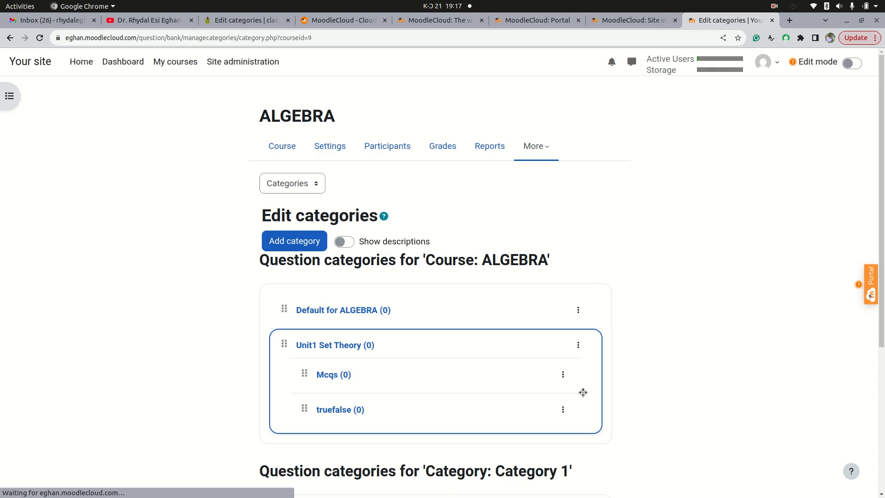
Add a subcategory named shortanswer under Unit1 Set Theory
scroll(369, 378, "down", 2)
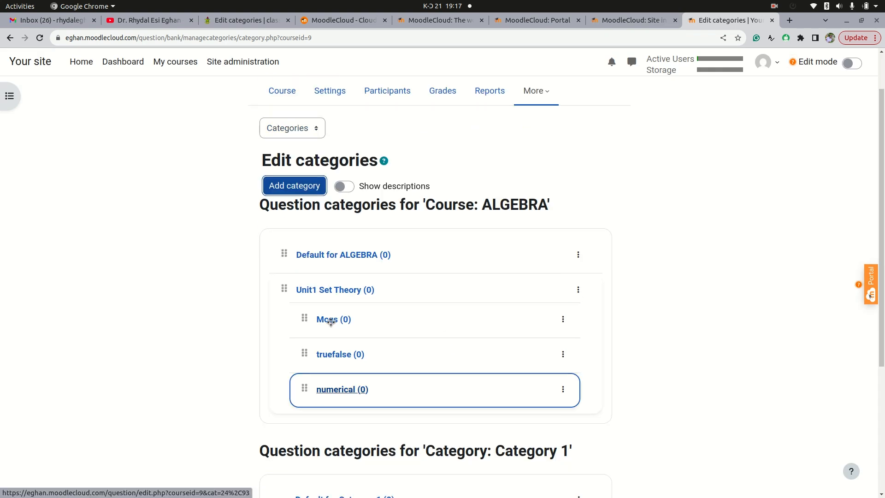
left_click(297, 191)
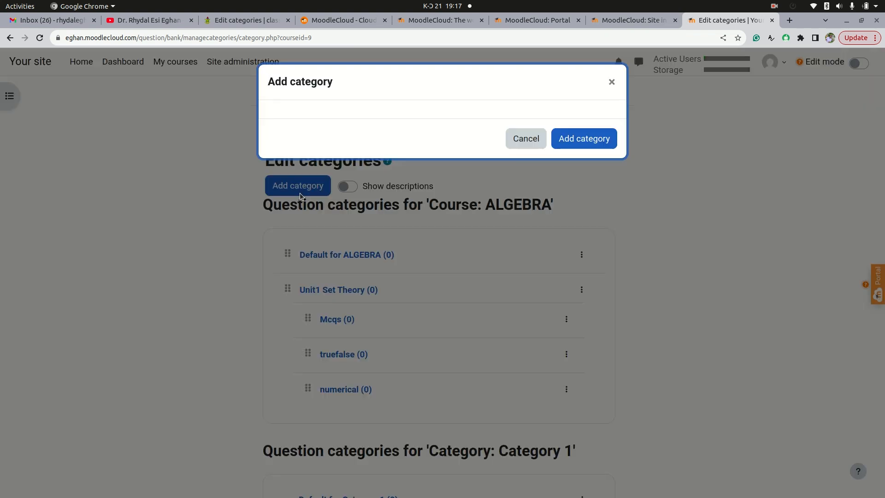
left_click(456, 119)
left_click(402, 170)
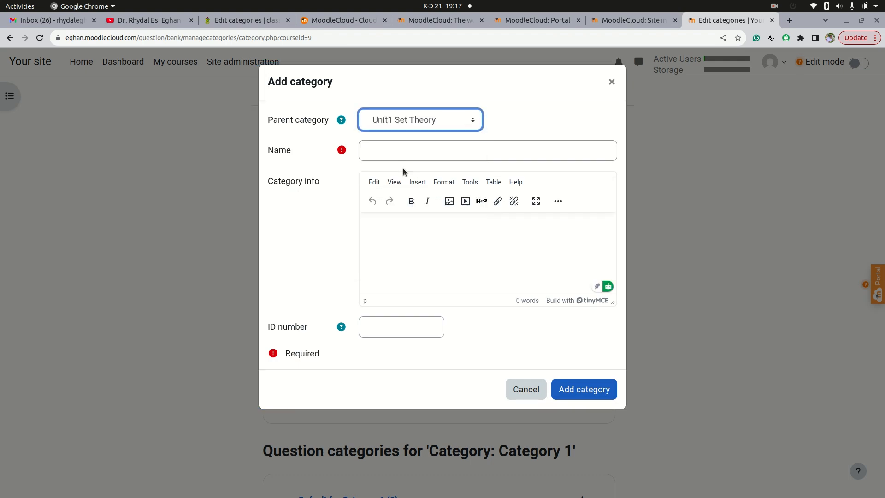
left_click(389, 155)
type("shortanswer")
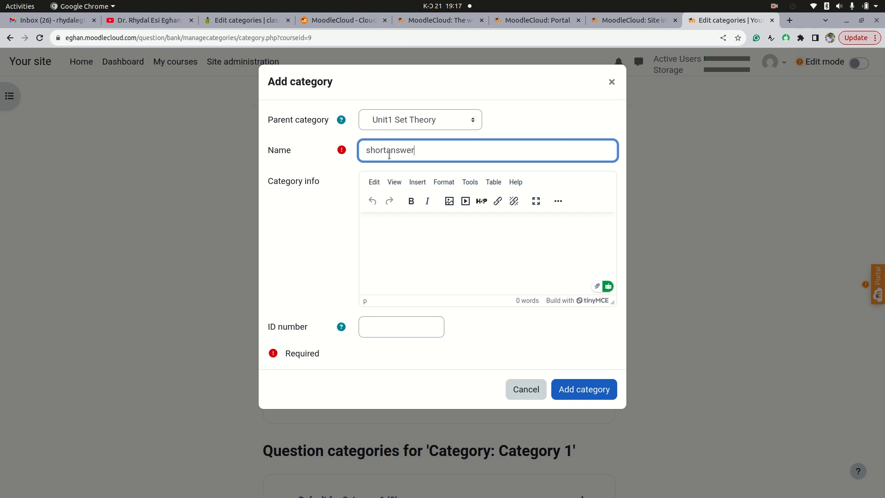
double_click(389, 156)
left_click(596, 390)
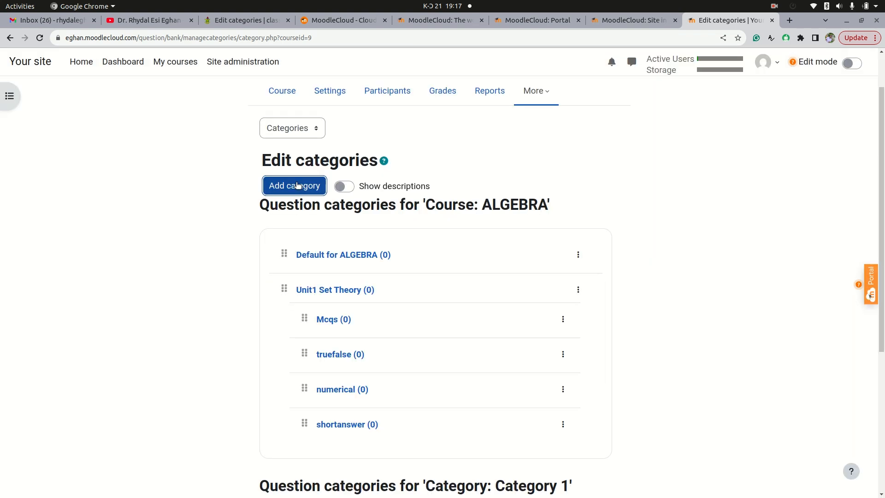
Add a subcategory named cloze(embedded) under Unit1 Set Theory
left_click(297, 184)
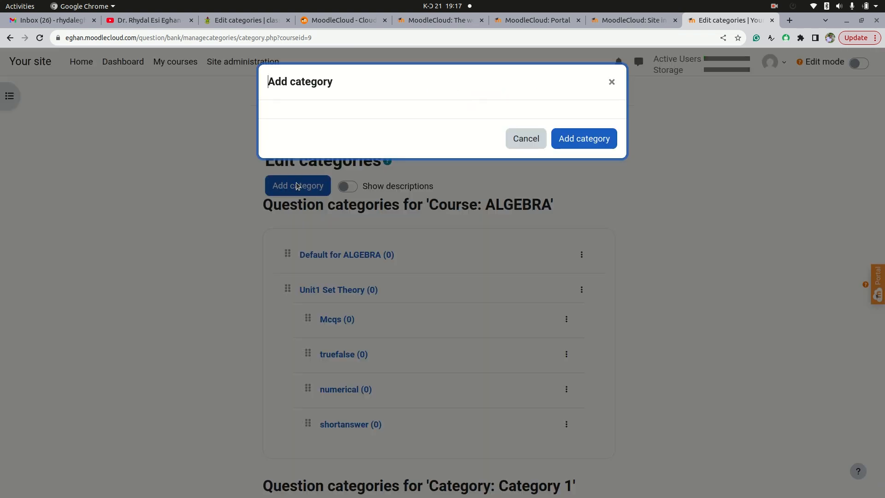
left_click(402, 122)
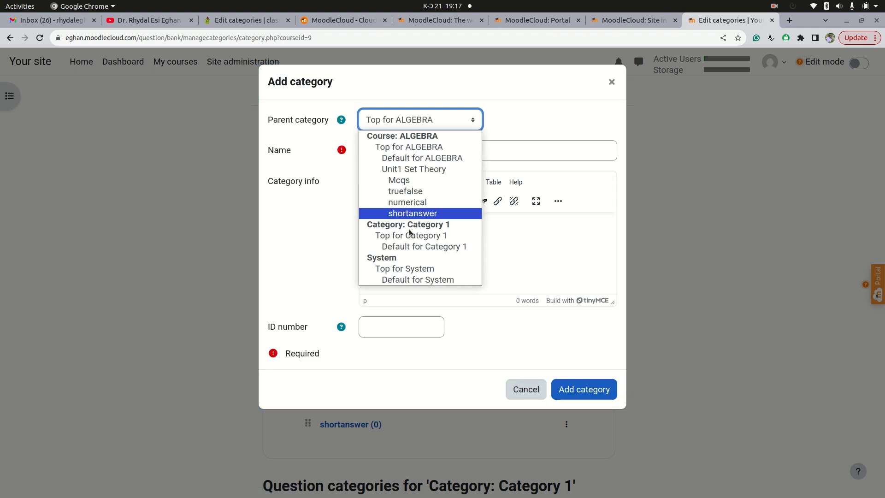
left_click(409, 169)
left_click(387, 156)
type("cloze(embed")
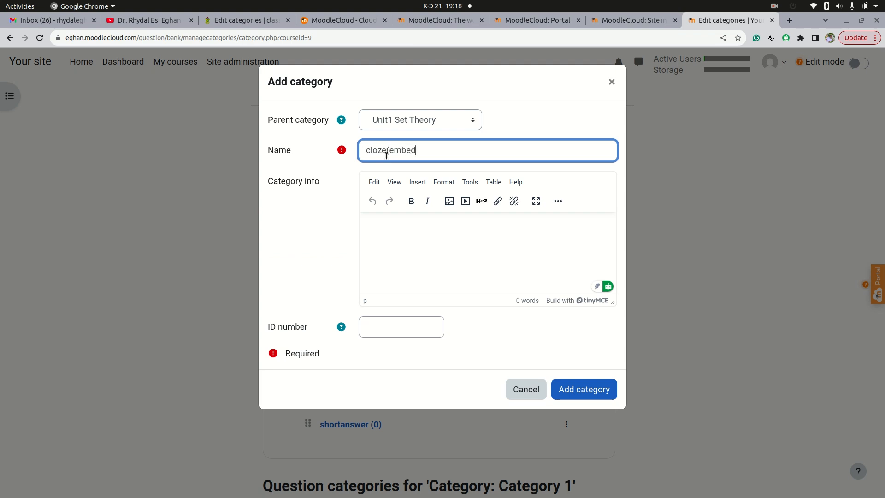
type("ded")
left_click(583, 395)
Snap the browser to half the screen and open the moodleset_youtube folder in the file manager beside it
scroll(494, 379, "down", 1)
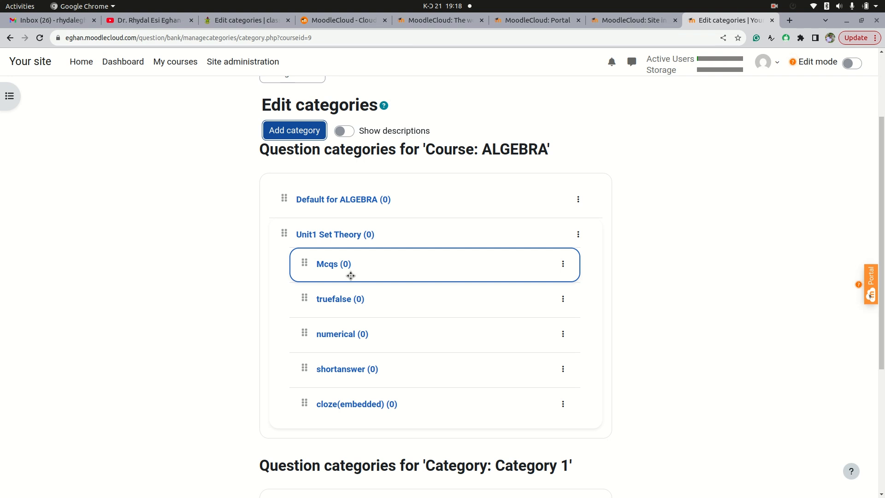
key("super+Right")
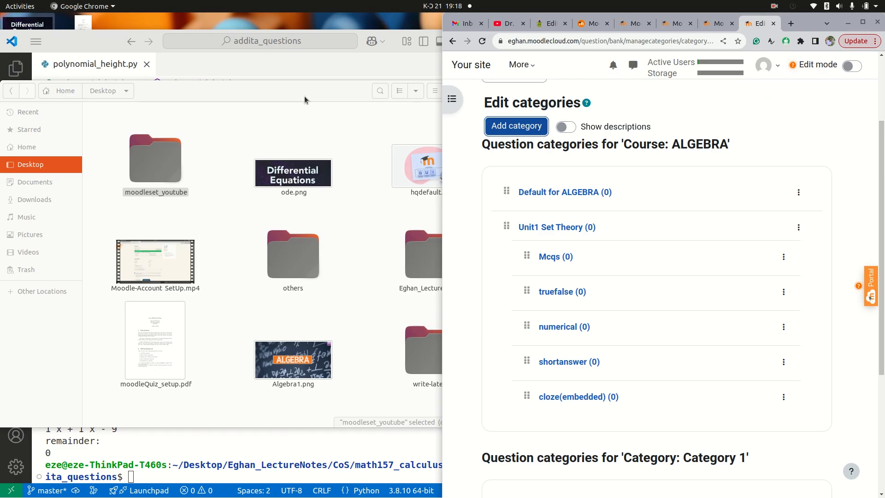
left_click(332, 123)
left_click_drag(318, 94, 325, 134)
left_click(364, 75)
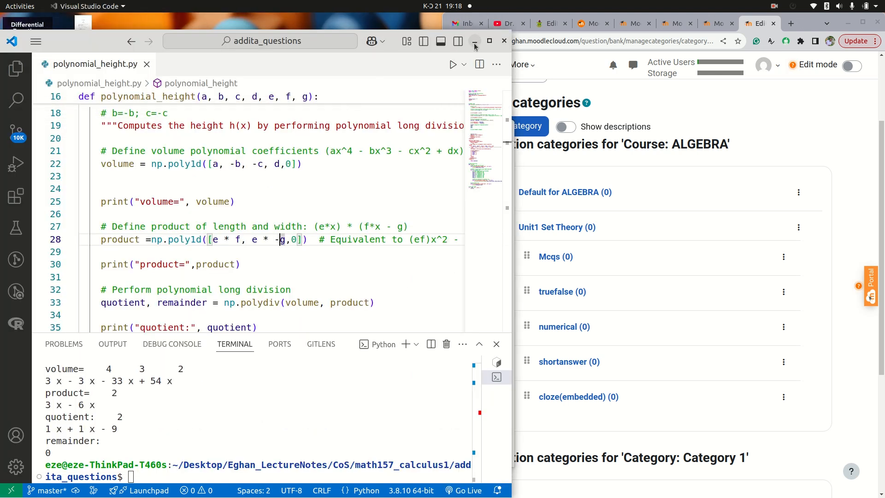
left_click(473, 43)
left_click_drag(294, 130, 267, 81)
double_click(131, 168)
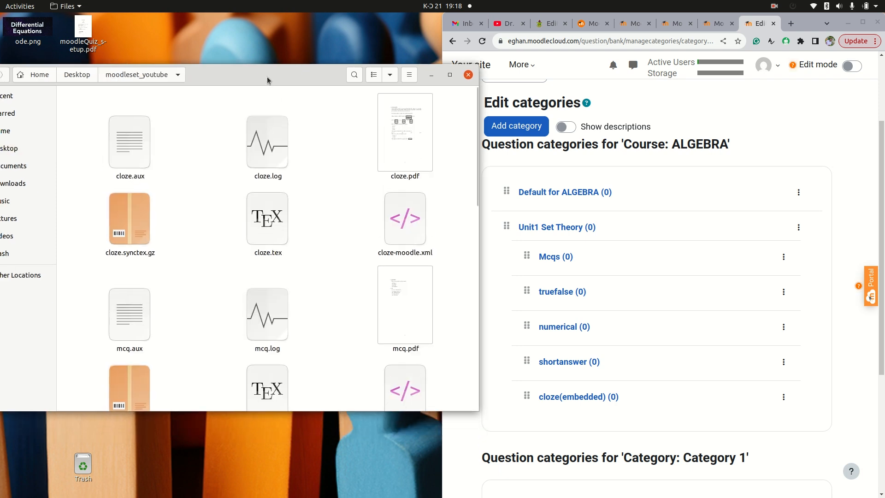
left_click_drag(480, 196, 431, 187)
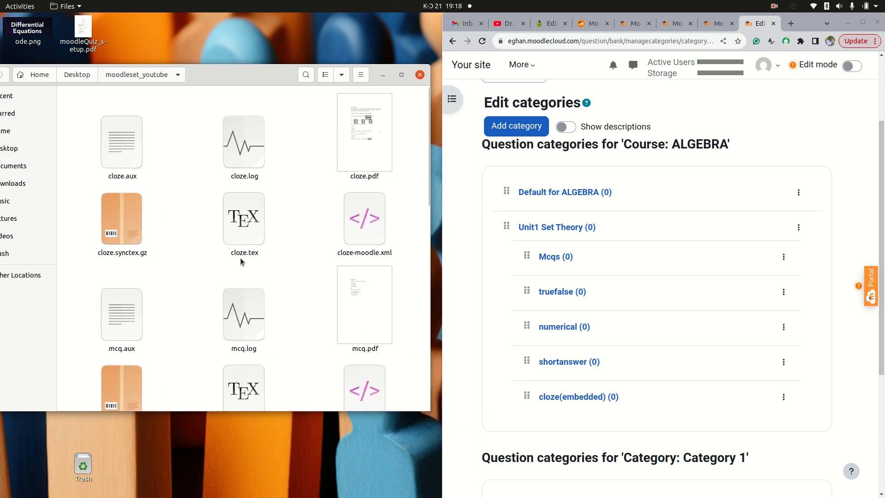
Switch from the categories page to the question bank's Import page
scroll(228, 281, "down", 2)
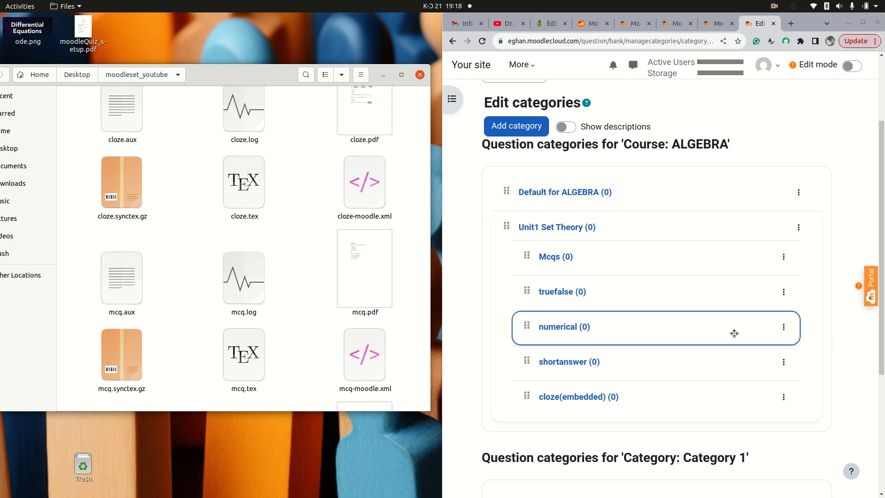
scroll(717, 322, "up", 3)
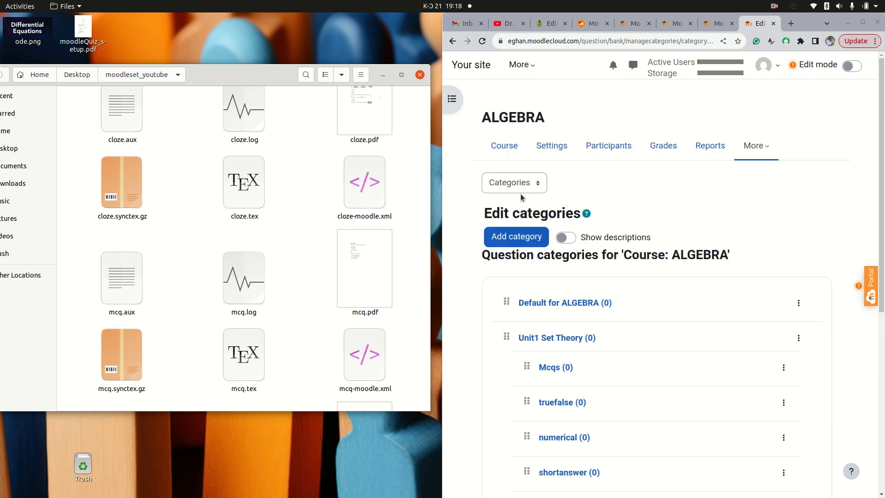
left_click(539, 185)
left_click(528, 199)
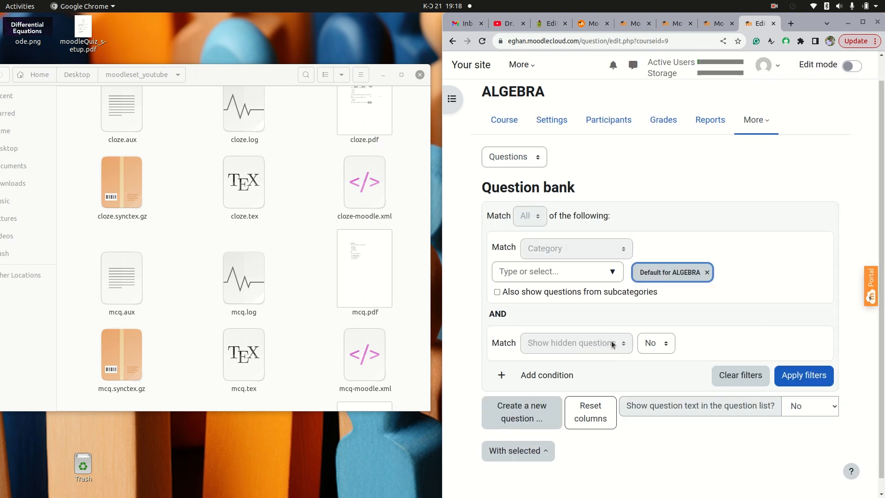
left_click(542, 189)
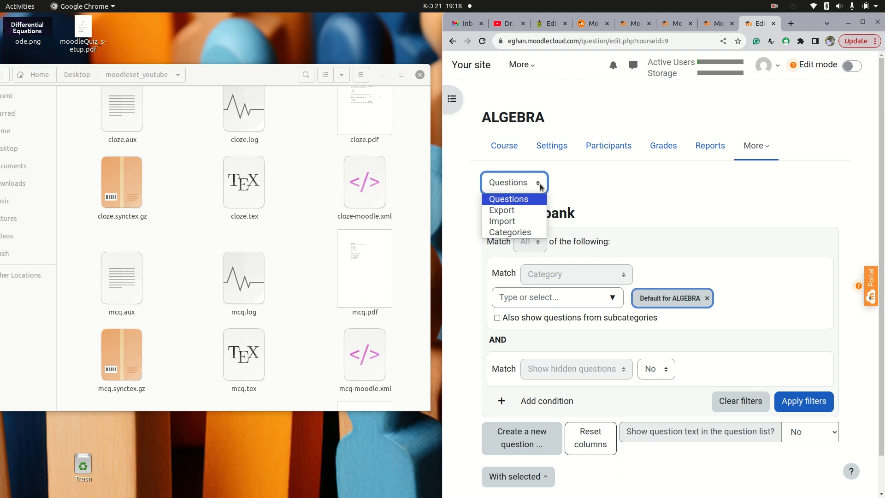
left_click(519, 225)
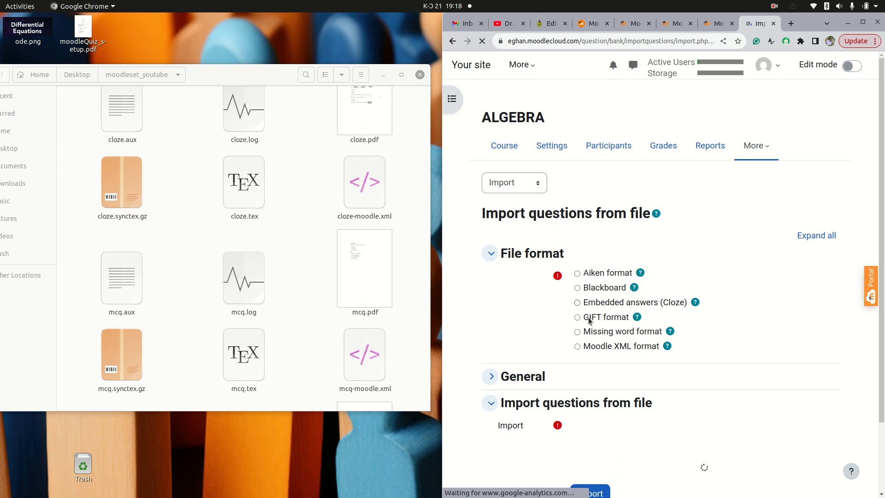
Choose Moodle XML format as the file format and expand the General section
left_click(578, 347)
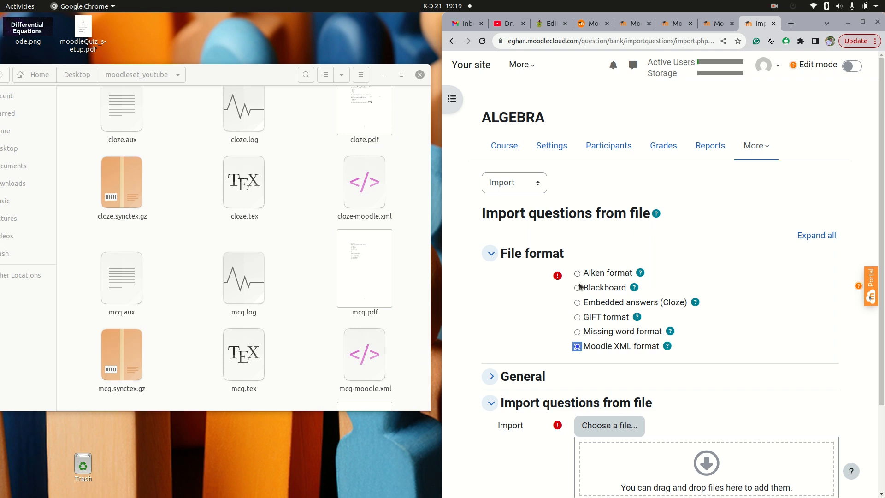
left_click(577, 289)
left_click(578, 317)
left_click(578, 347)
scroll(580, 349, "down", 2)
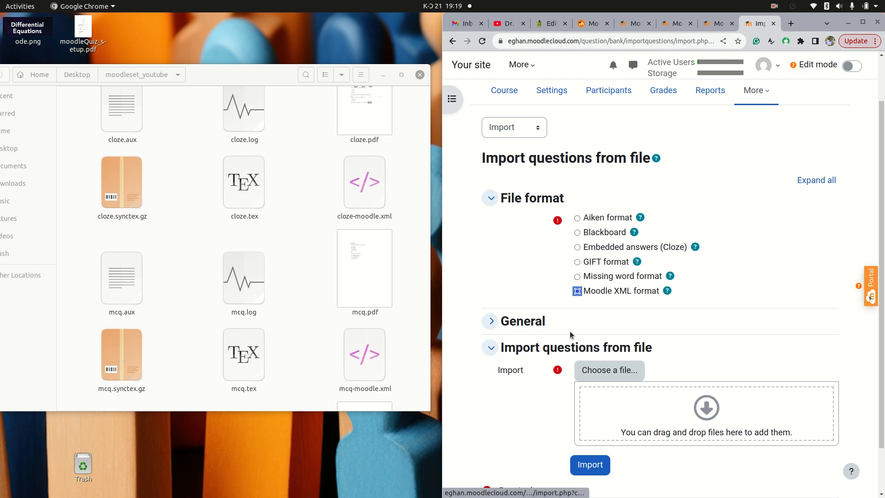
left_click(493, 320)
Set the import category to Mcqs and untick Get category from file
scroll(660, 300, "down", 2)
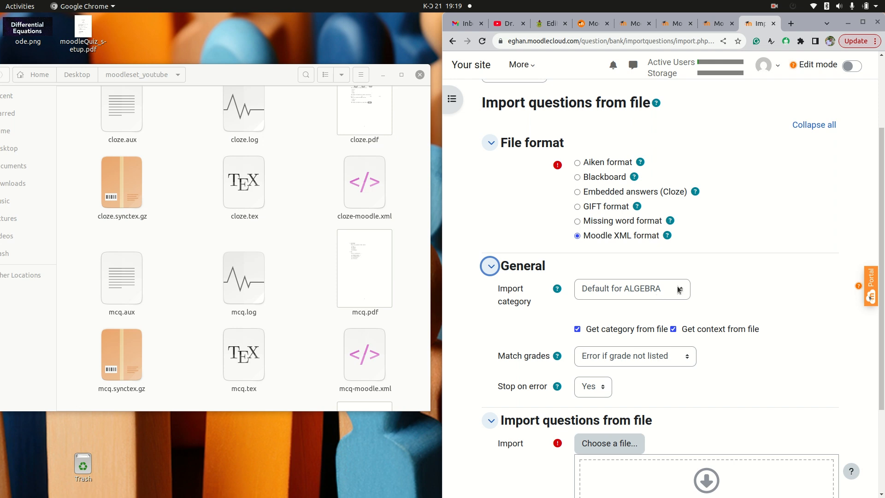
left_click(669, 293)
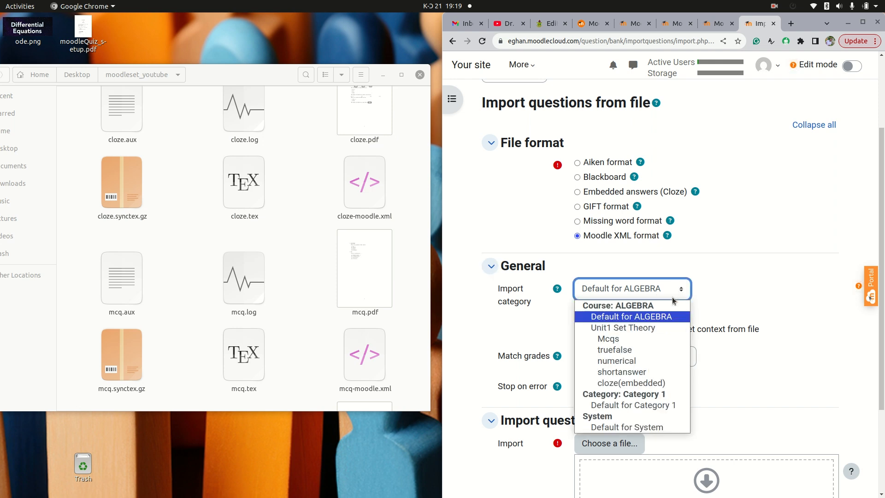
left_click(620, 339)
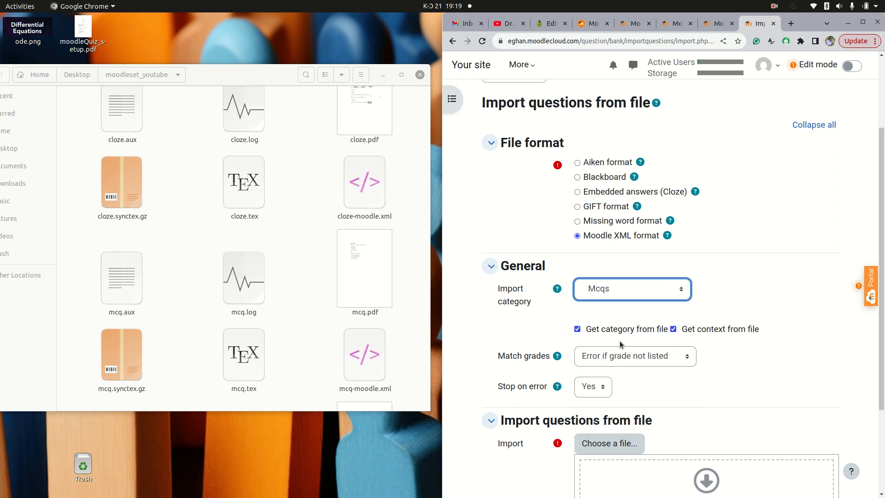
left_click(578, 331)
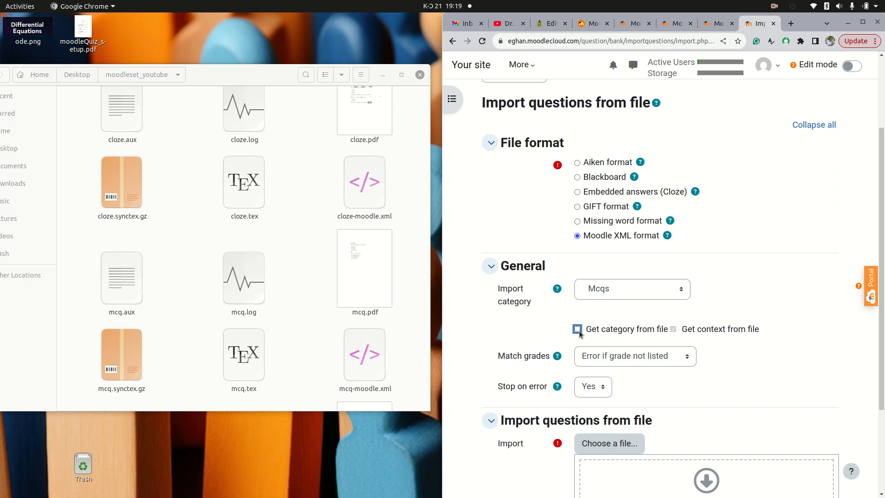
Upload mcq-moodle.xml from the folder into the import file area, import it and continue
scroll(553, 295, "down", 3)
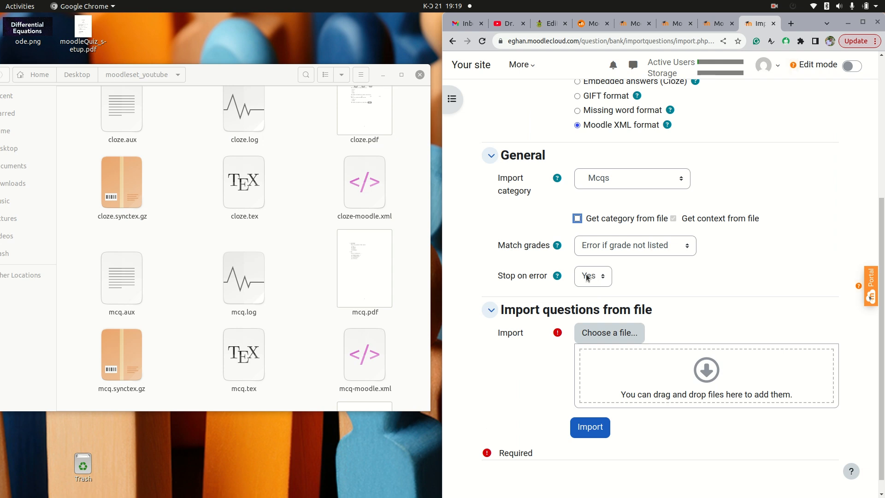
scroll(595, 295, "down", 1)
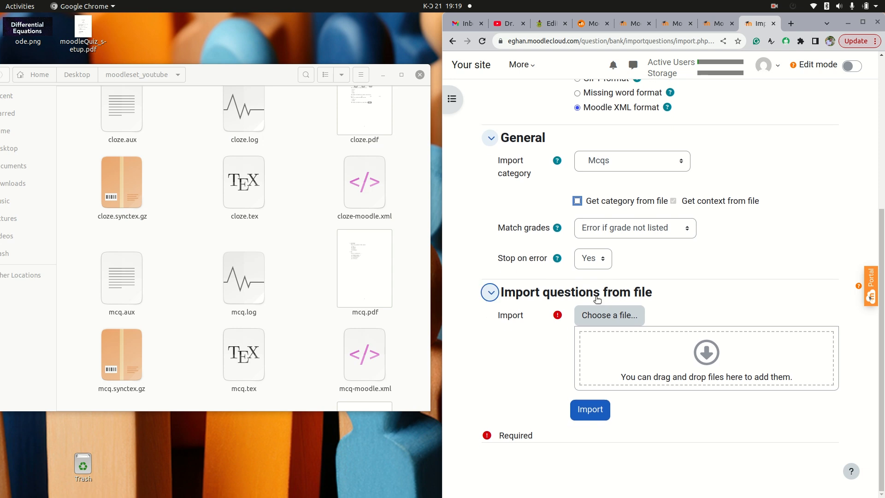
scroll(179, 219, "up", 2)
scroll(187, 232, "down", 8)
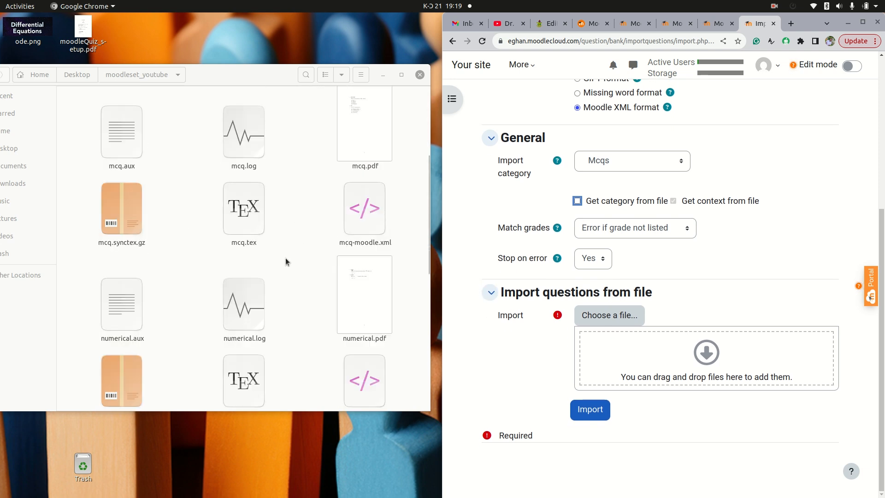
left_click(362, 223)
left_click_drag(362, 224, 651, 359)
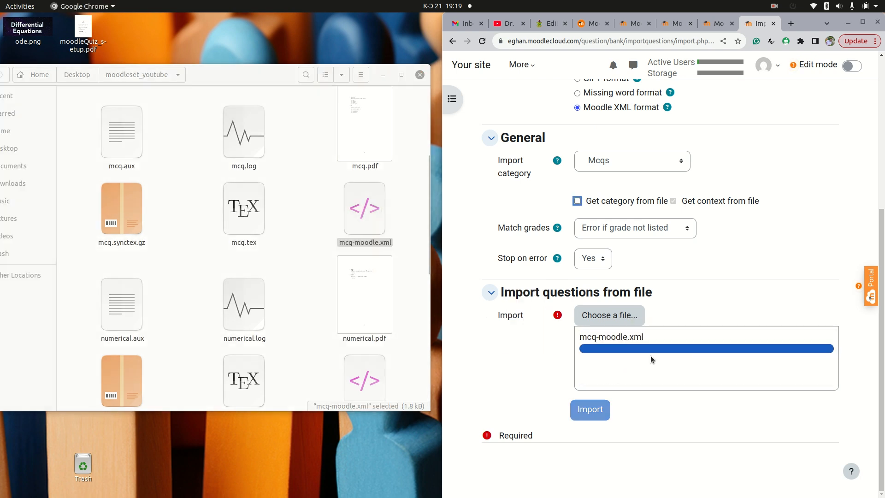
left_click(589, 410)
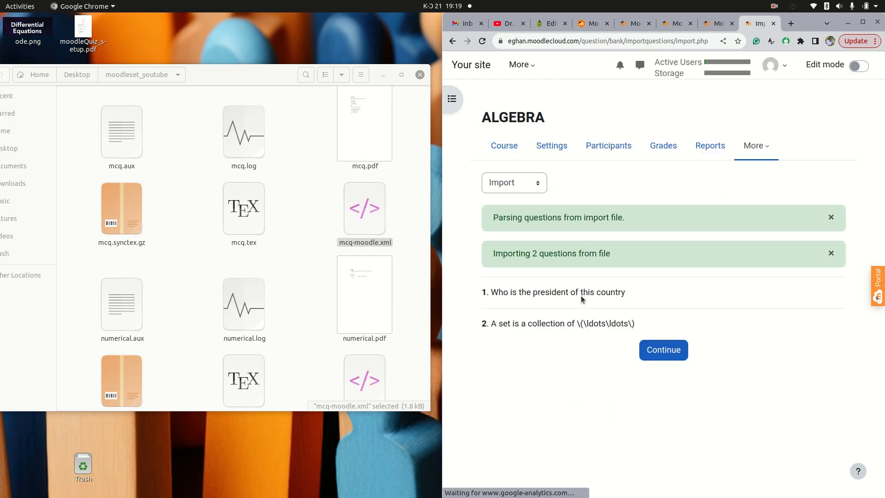
left_click(663, 351)
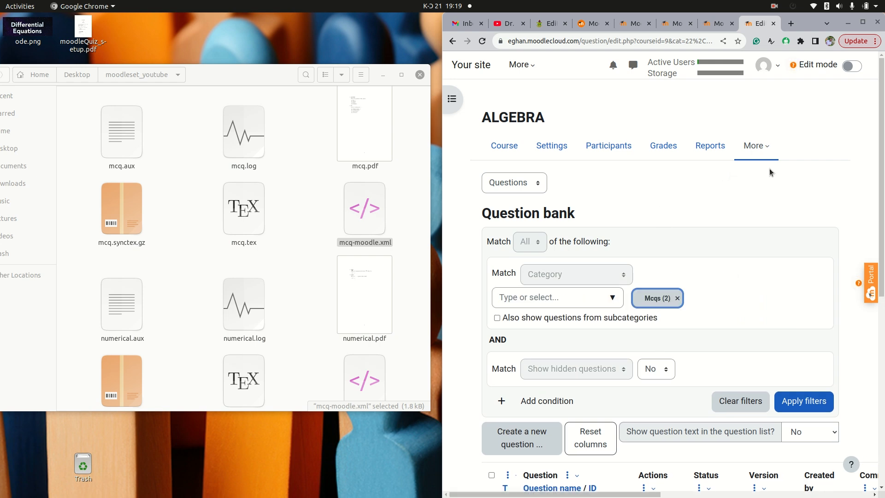
Switch from the question list to the question bank's Import page
left_click(538, 183)
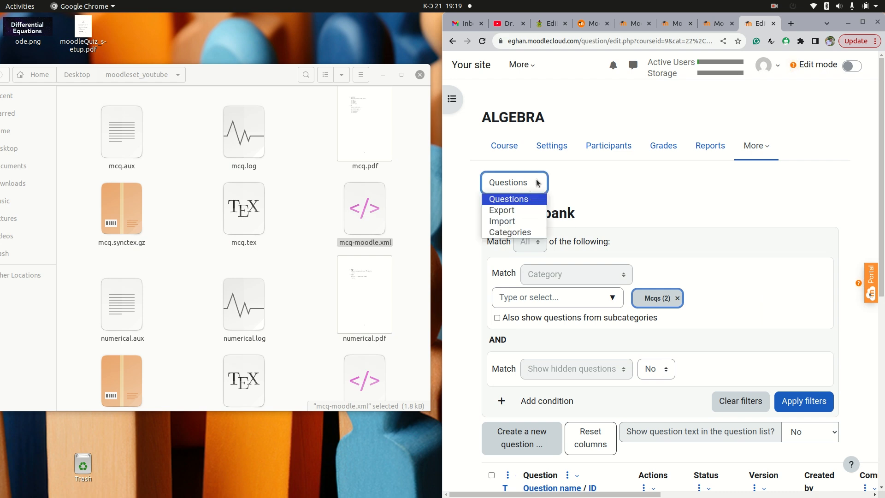
left_click(515, 223)
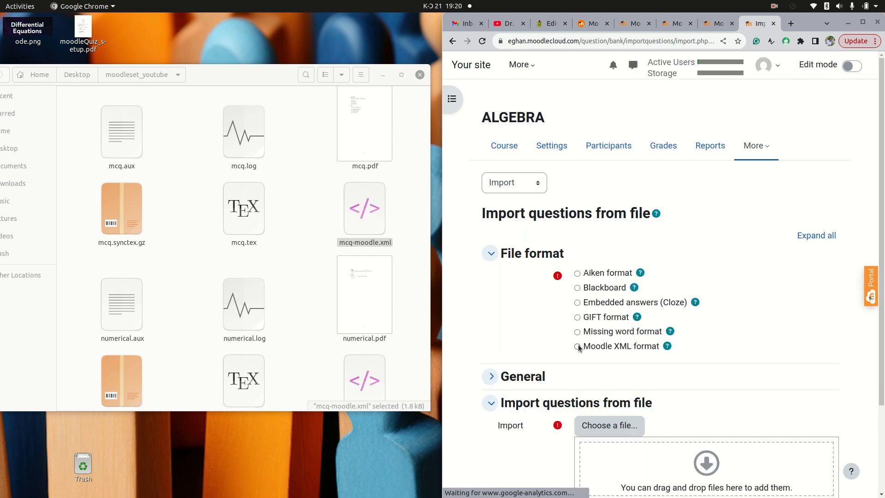
Choose Moodle XML format as the file format and expand the General section
left_click(578, 347)
scroll(508, 322, "down", 2)
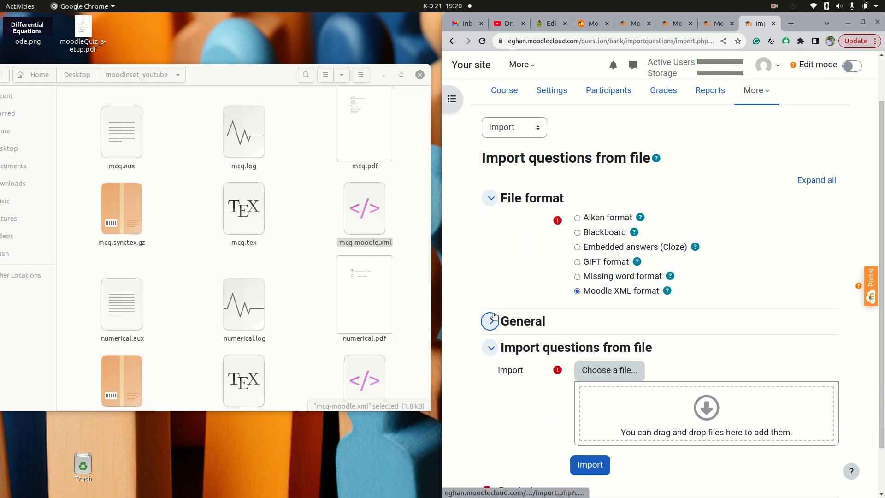
left_click(489, 321)
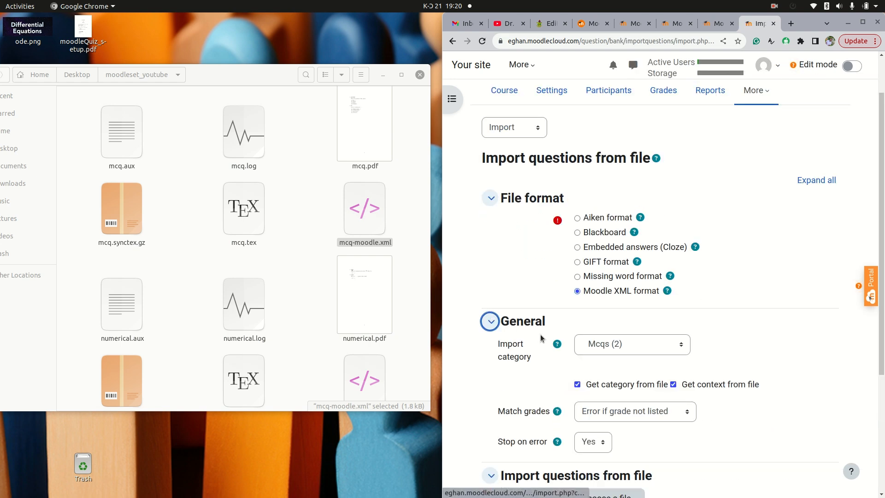
Set the import category to truefalse and untick Get category from file
left_click(683, 344)
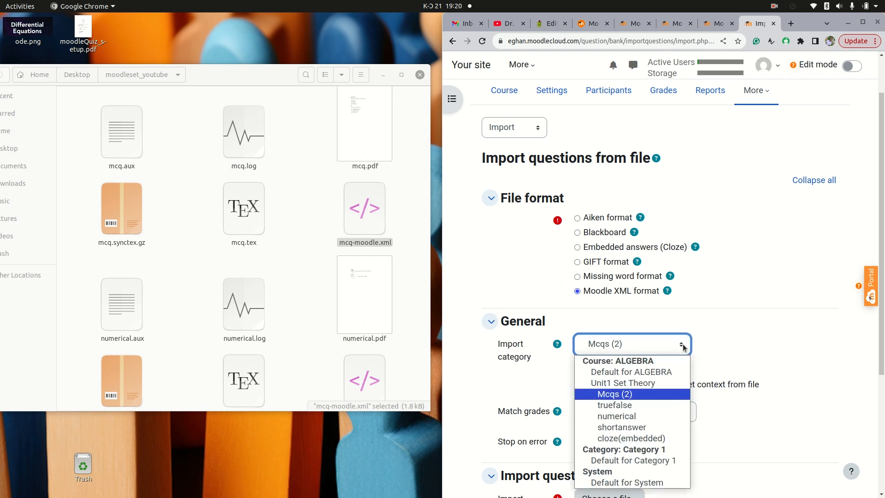
left_click(640, 403)
scroll(613, 361, "down", 5)
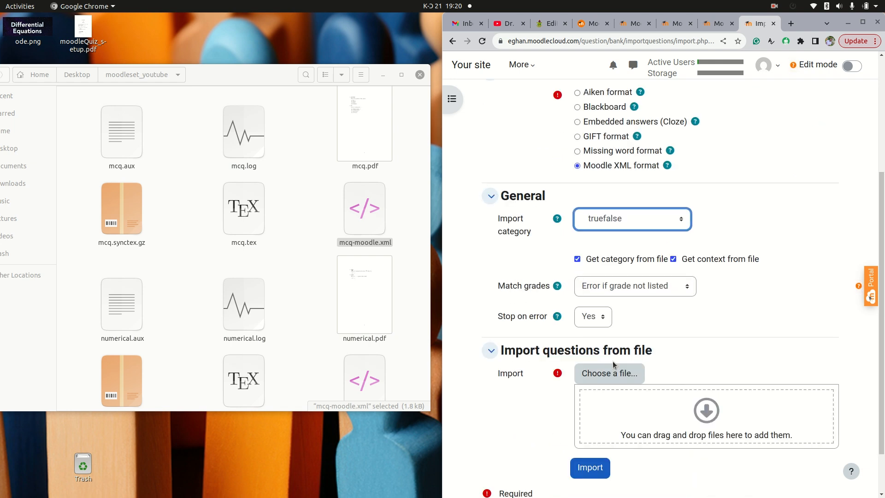
left_click(577, 201)
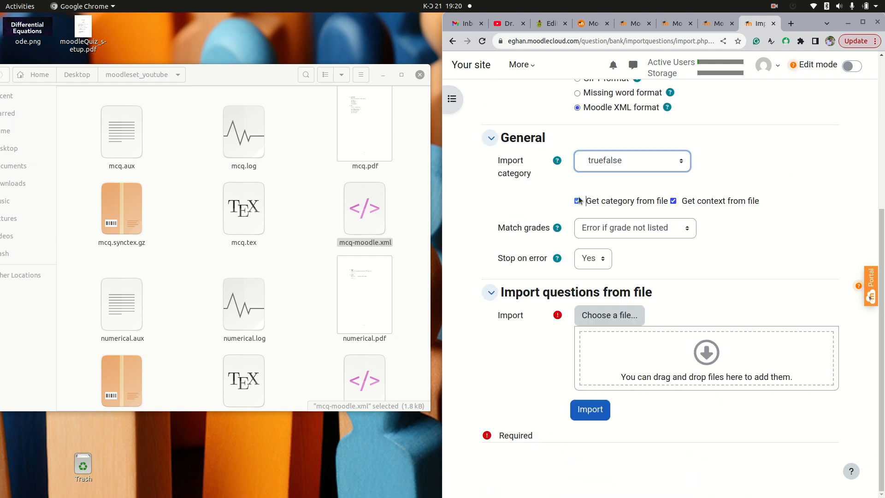
Upload truefalse-moodle.xml from the folder into the import file area, import it and continue
left_click(311, 222)
scroll(311, 222, "down", 5)
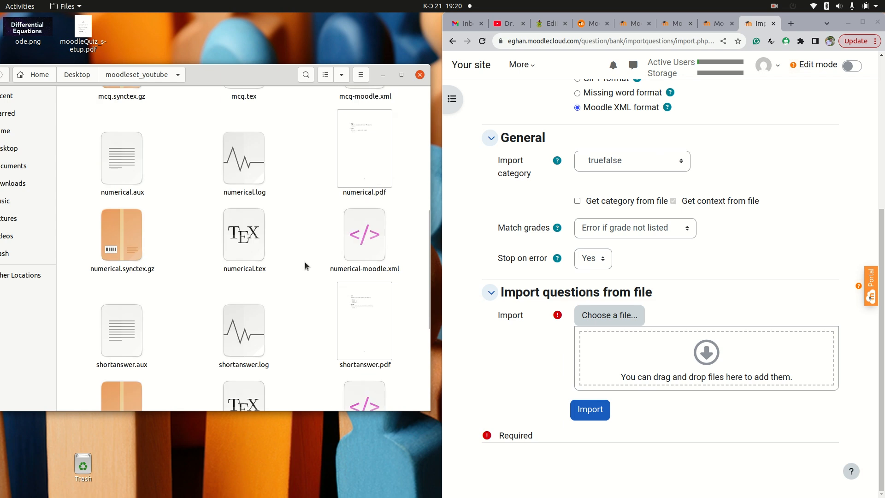
scroll(305, 266, "down", 3)
scroll(305, 265, "down", 6)
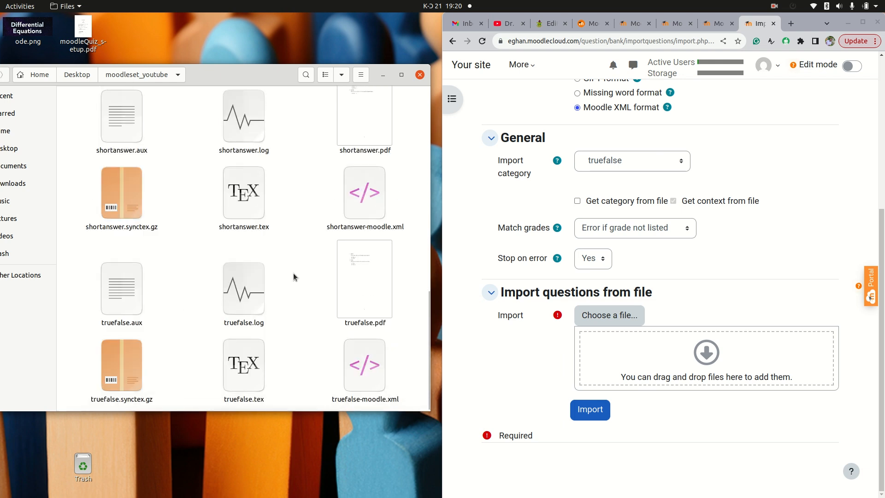
left_click_drag(371, 377, 651, 359)
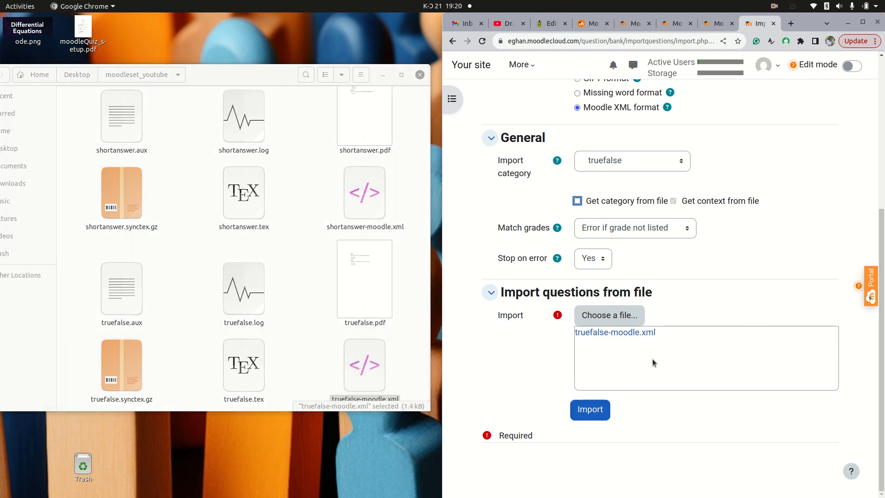
left_click(589, 410)
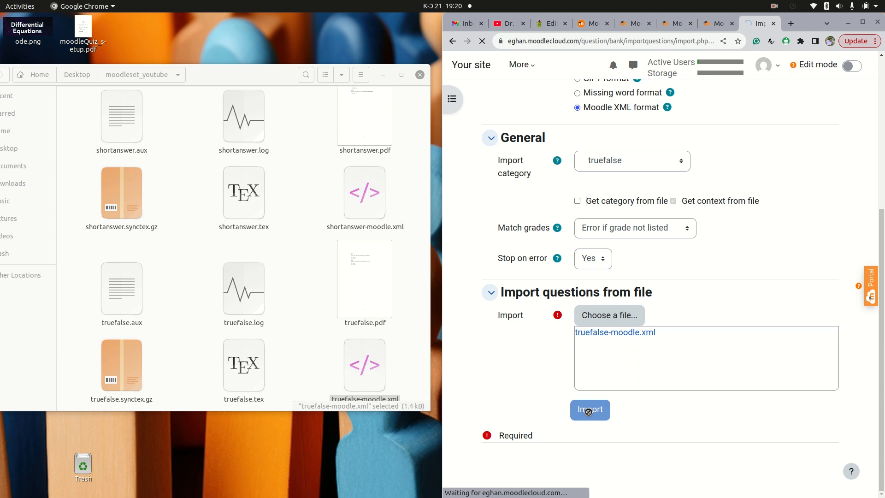
left_click(658, 357)
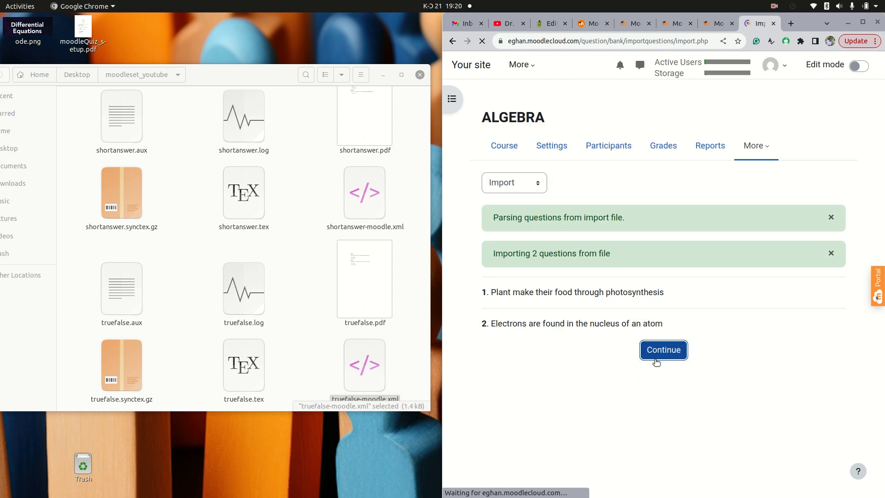
Open the Import page again, choose Moodle XML format and expand the General section
left_click(537, 184)
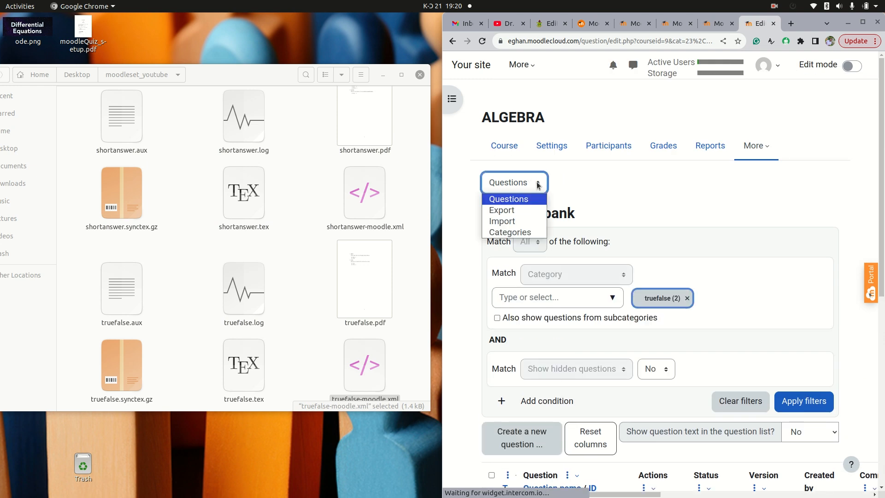
left_click(515, 222)
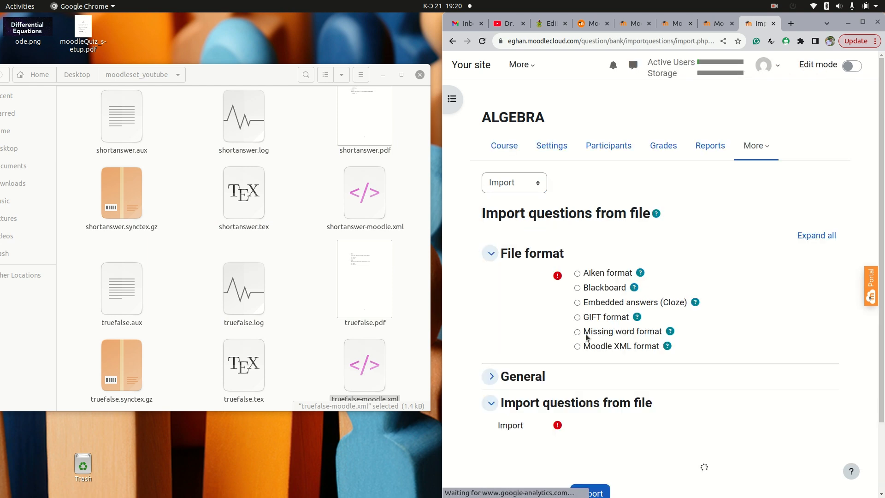
scroll(583, 323, "down", 2)
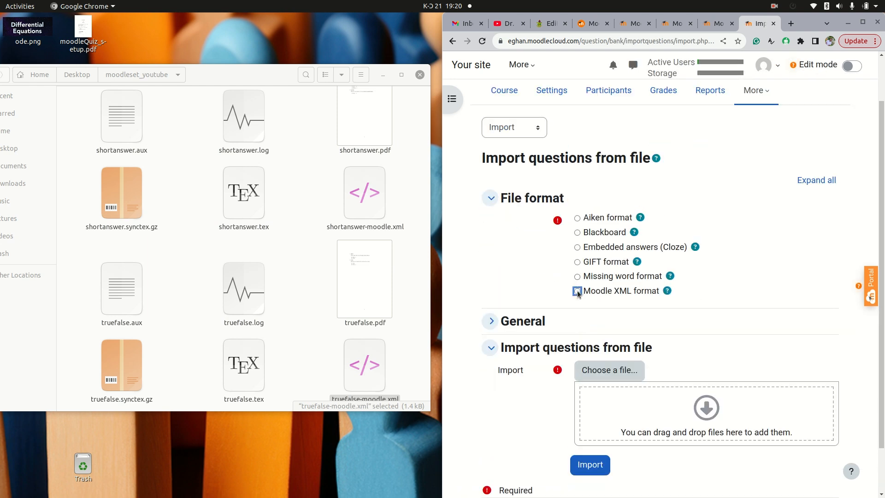
scroll(581, 304, "down", 2)
left_click(489, 266)
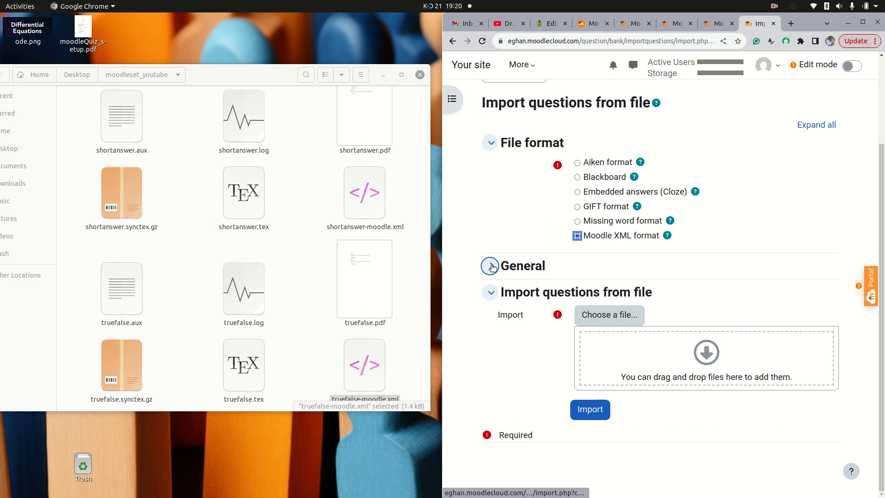
Set the import category to numerical
left_click(671, 294)
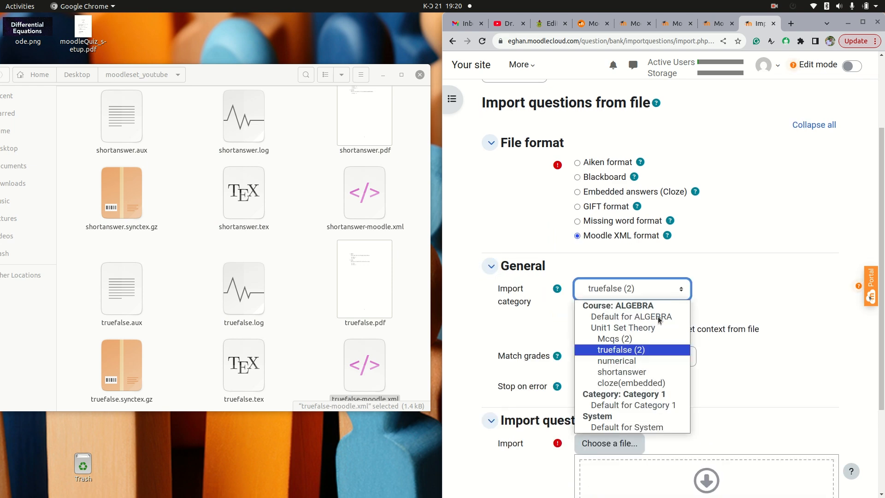
left_click(633, 360)
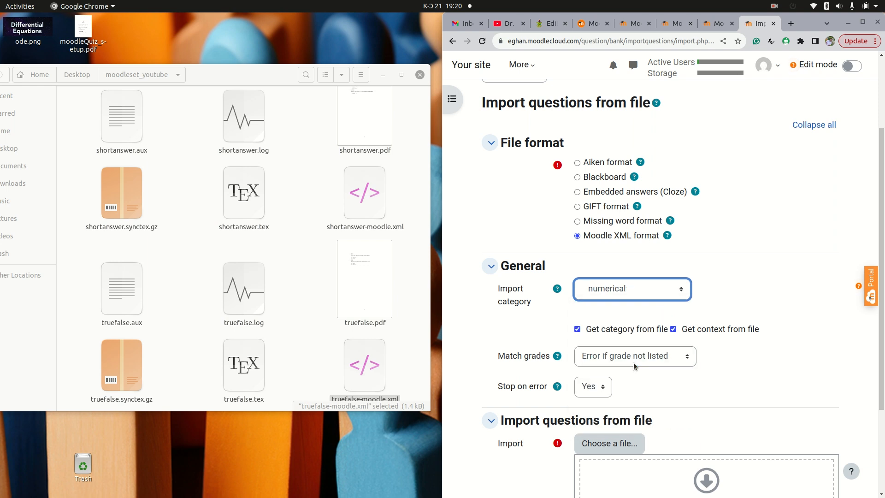
scroll(632, 360, "down", 4)
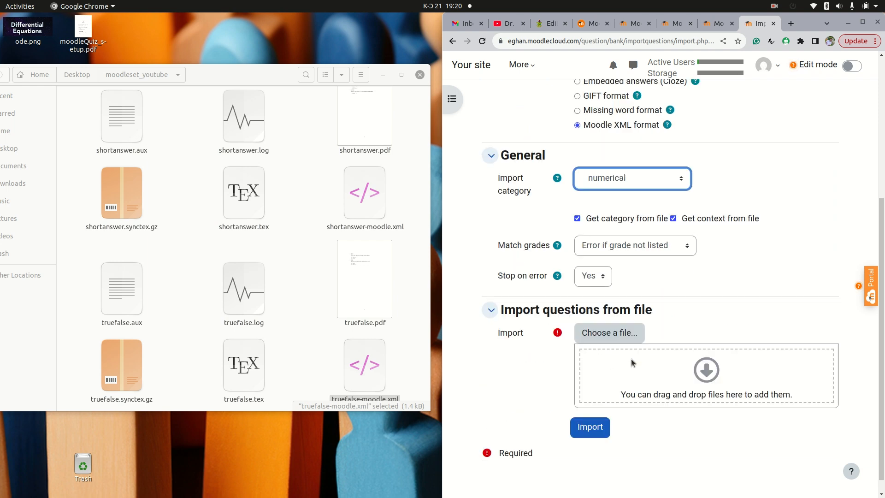
Upload numerical-moodle.xml from the folder into the import file area, import it and continue
left_click(280, 270)
scroll(280, 270, "up", 3)
scroll(280, 272, "up", 3)
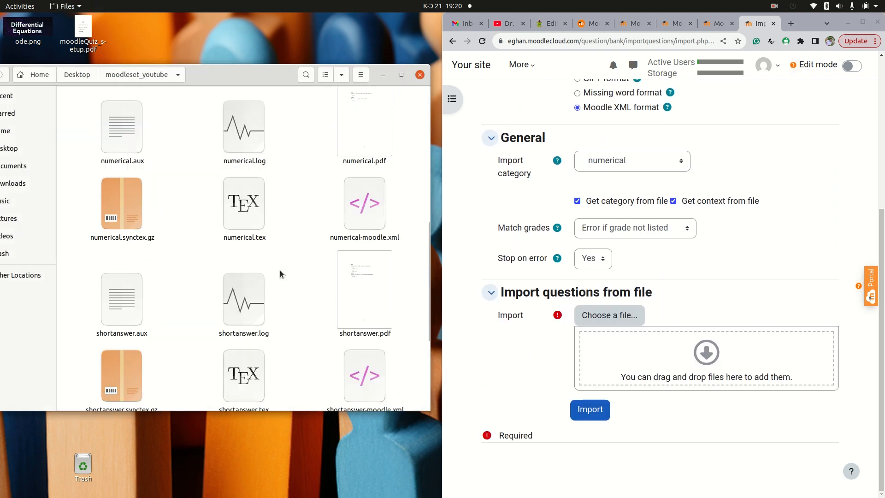
scroll(280, 273, "up", 1)
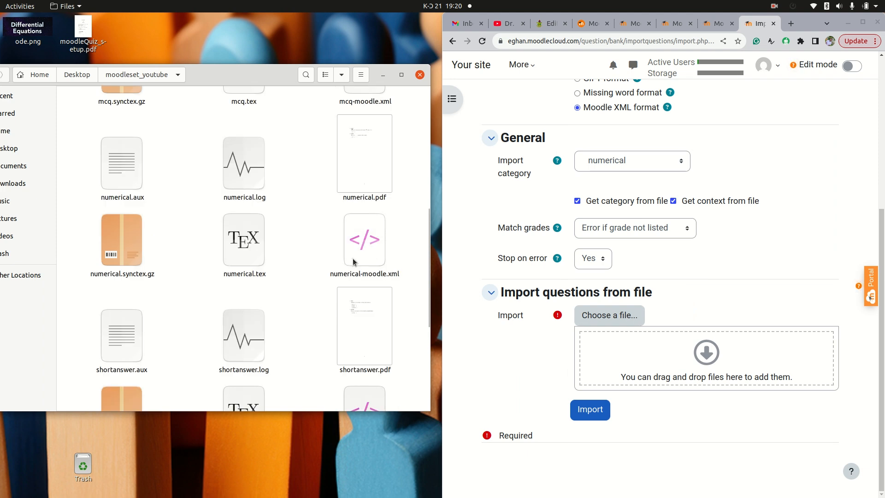
left_click(367, 264)
left_click_drag(368, 264, 624, 354)
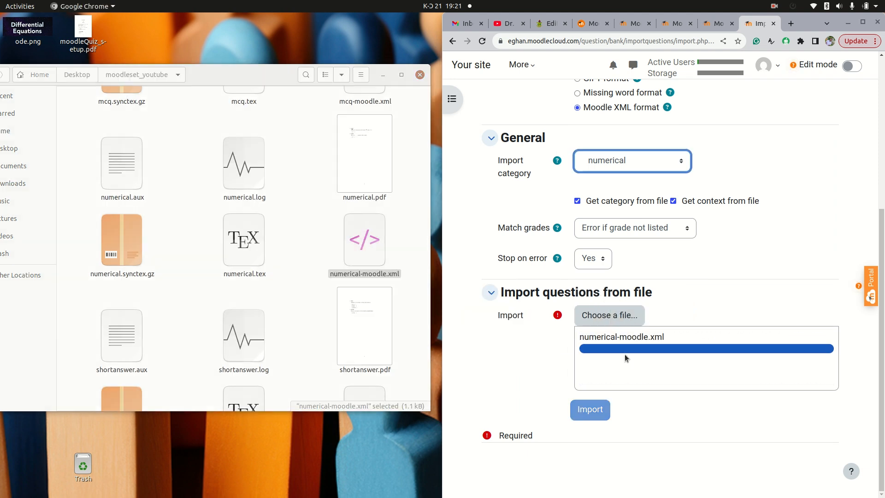
left_click(590, 410)
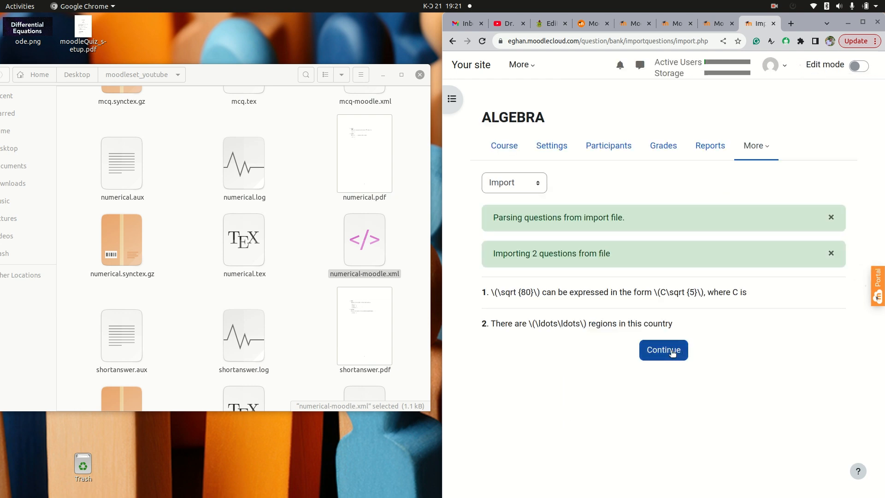
left_click(666, 351)
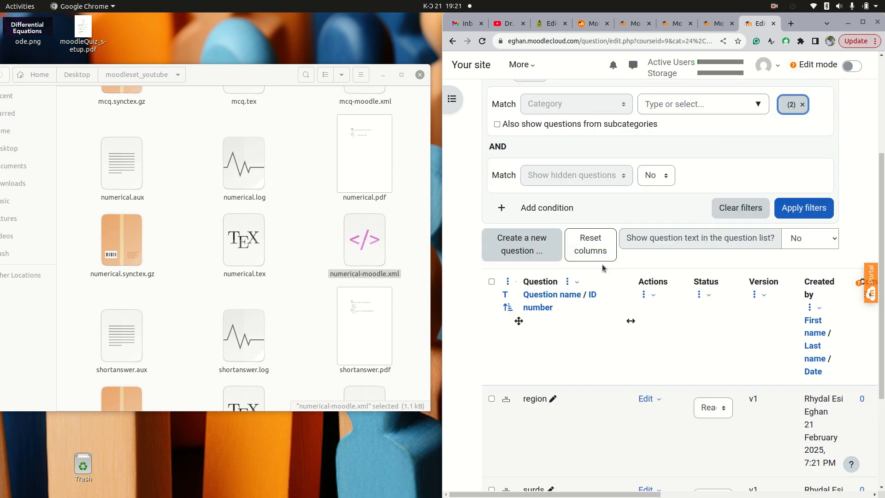
Return to the Import page, choose Moodle XML format and expand the General section
left_click(538, 129)
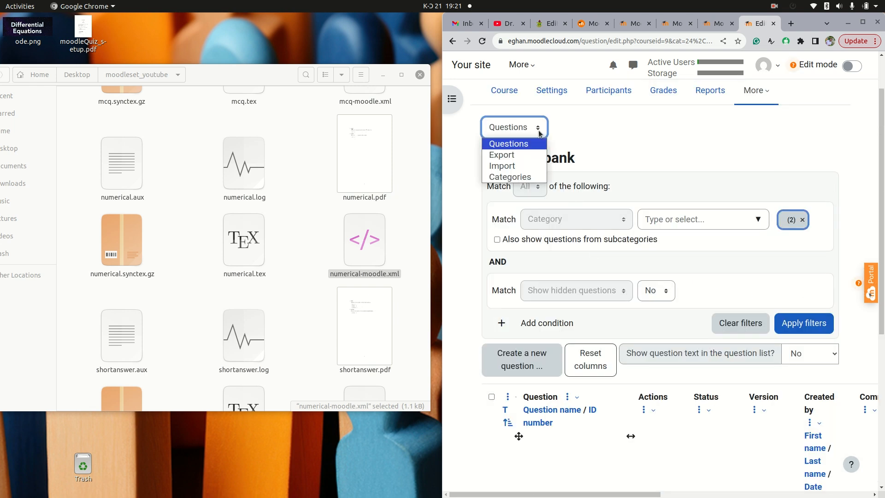
left_click(519, 167)
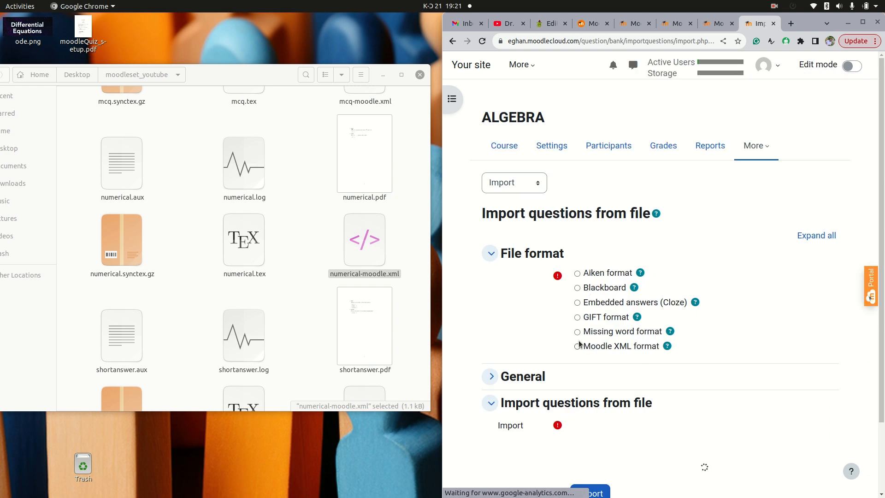
left_click(577, 347)
left_click(490, 376)
scroll(651, 335, "down", 3)
Set the import category to shortanswer and untick Get category from file
left_click(681, 294)
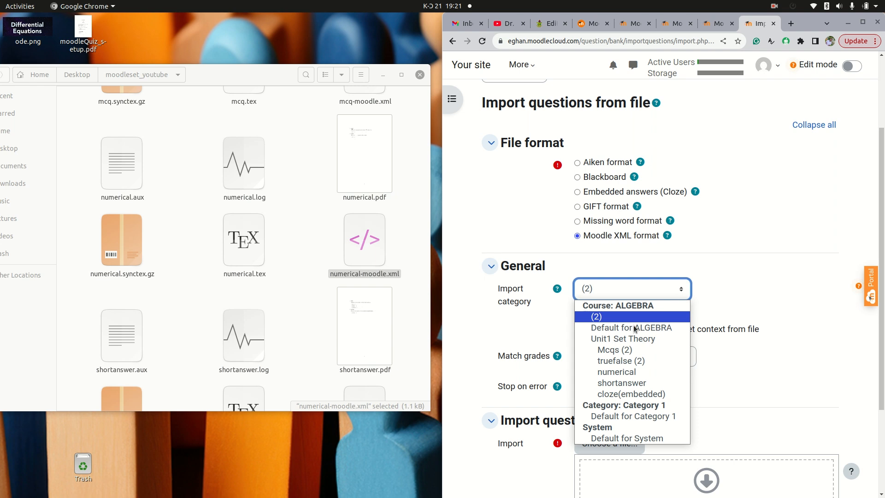
left_click(611, 382)
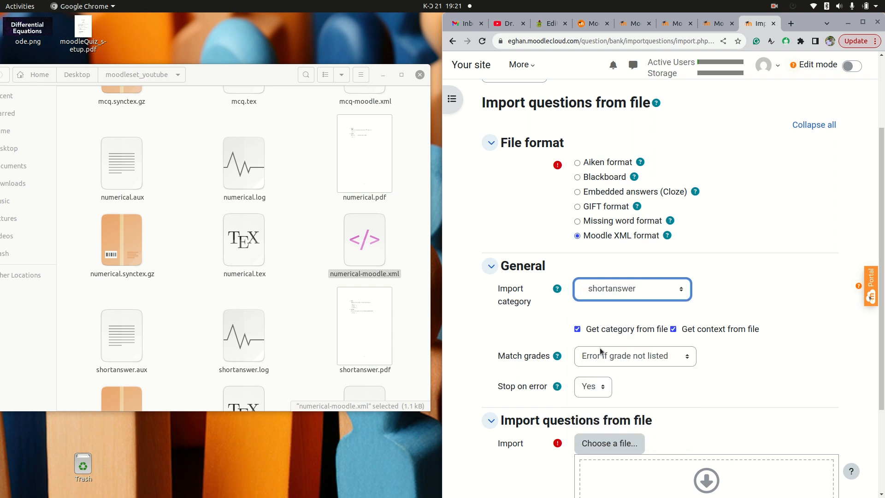
left_click(576, 329)
scroll(582, 332, "down", 3)
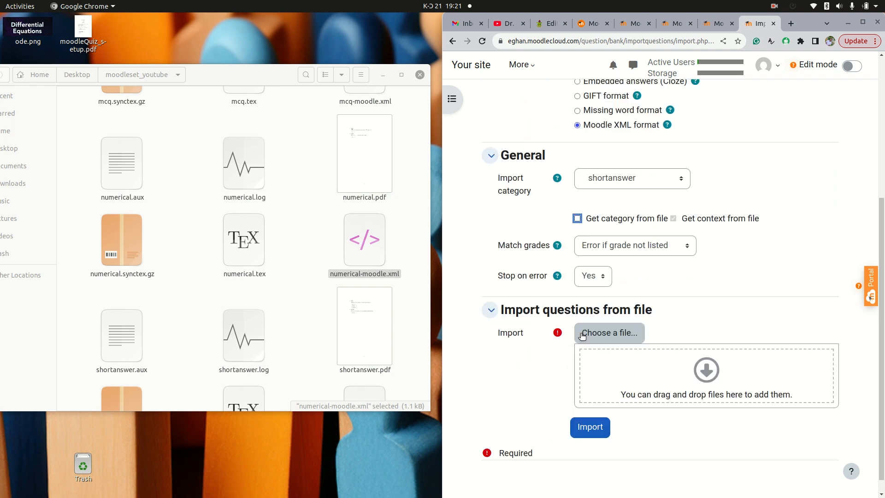
Upload shortanswer-moodle.xml from the folder into the import file area, import it and continue
left_click(306, 270)
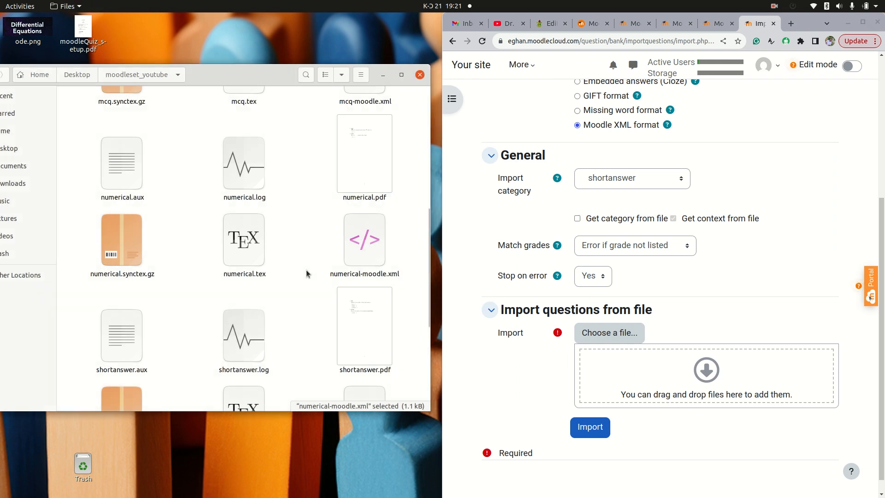
scroll(159, 358, "down", 3)
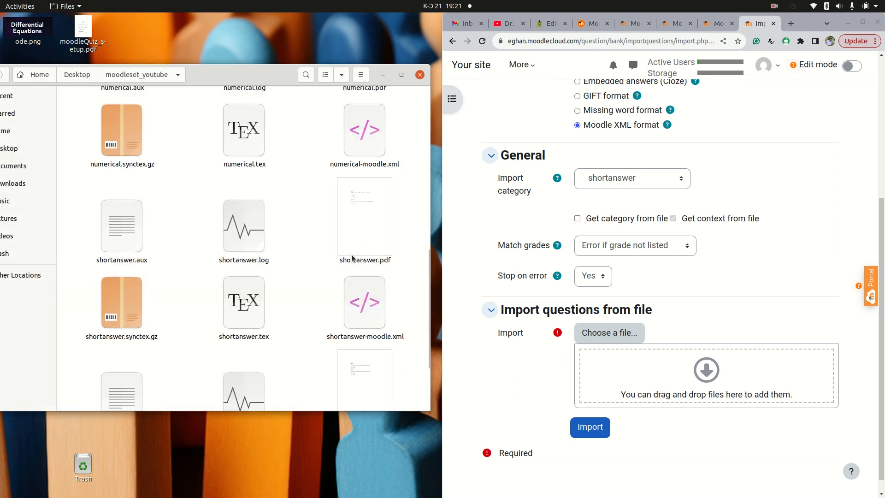
left_click_drag(348, 324, 635, 377)
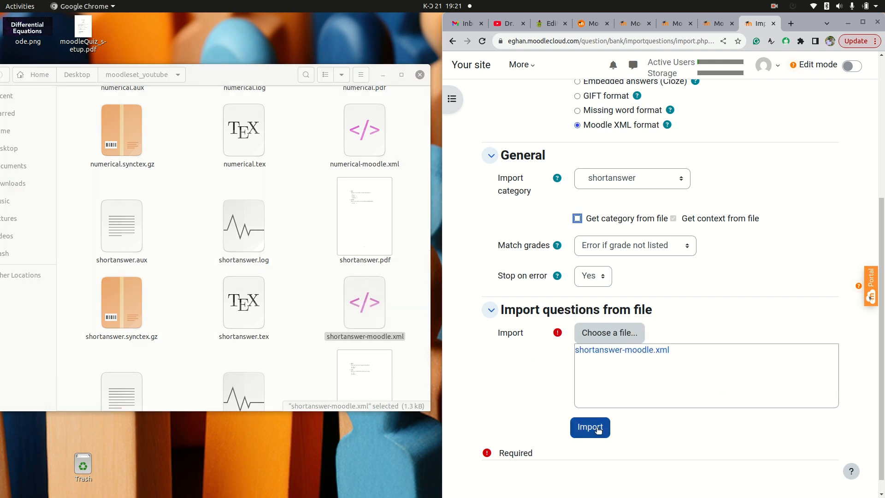
left_click(597, 428)
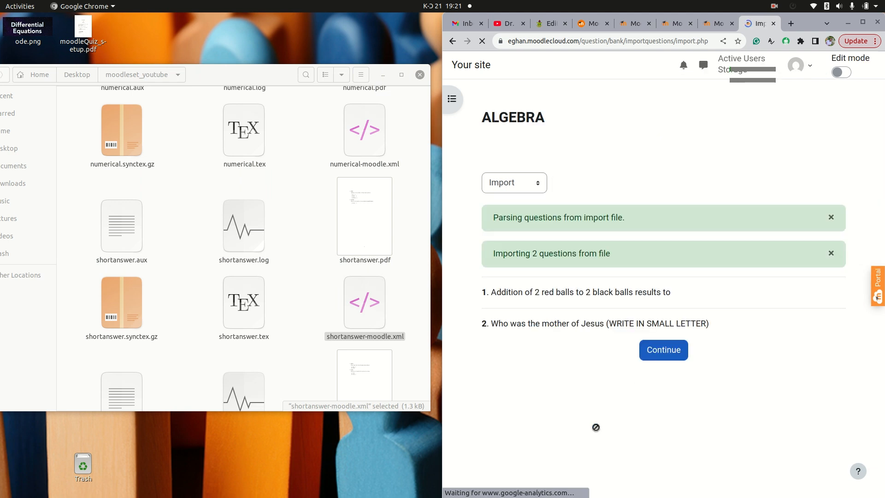
left_click(668, 351)
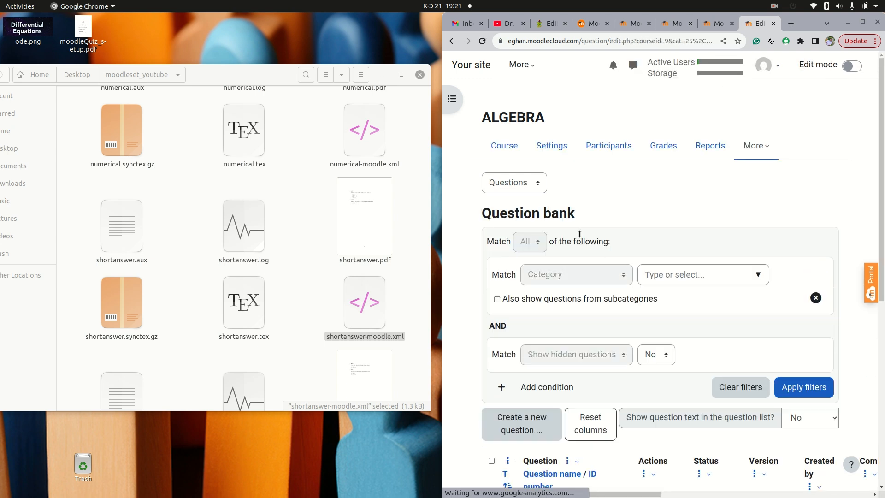
Return to the Import page, choose Moodle XML format and expand the General section
left_click(538, 183)
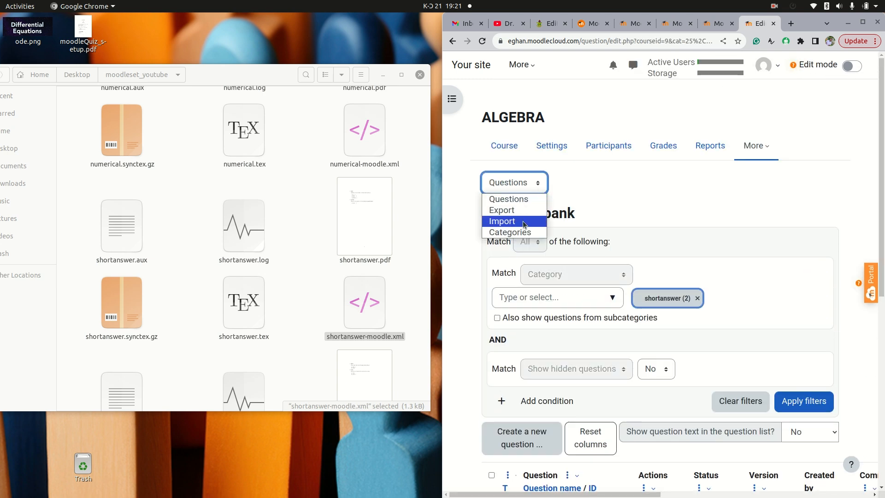
left_click(523, 220)
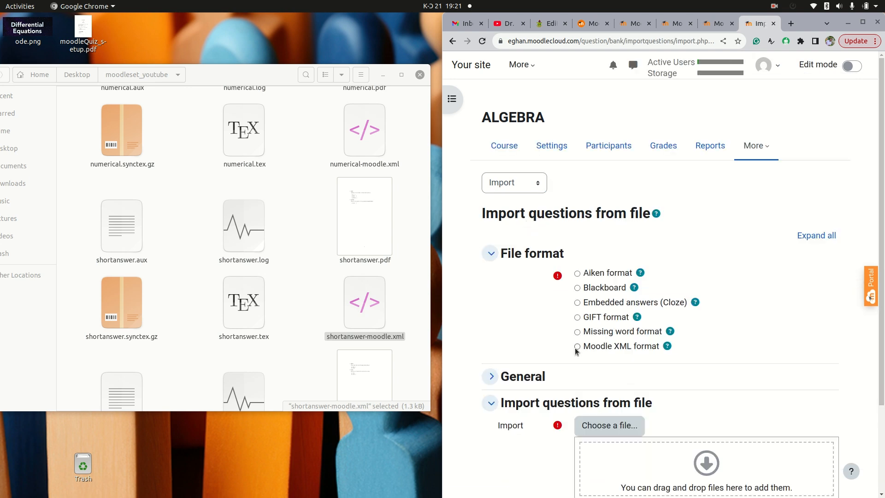
left_click(577, 347)
scroll(576, 331, "down", 3)
left_click(489, 265)
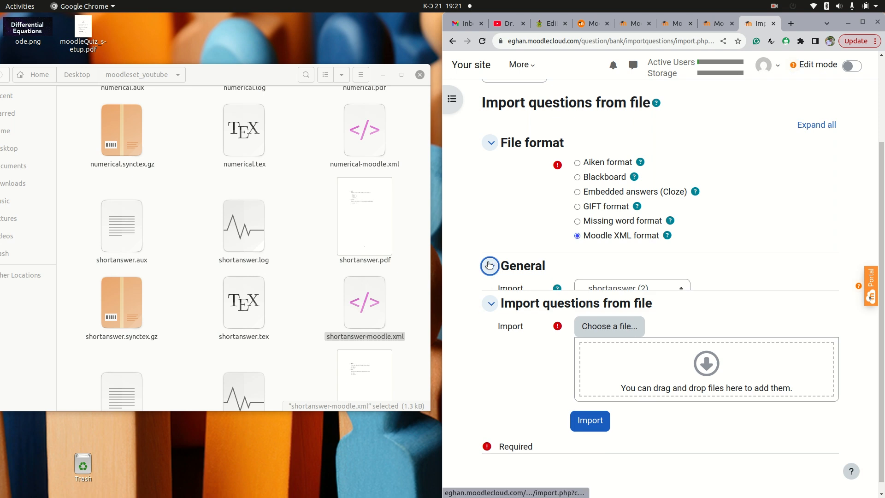
Set the import category to cloze(embedded) and untick Get category from file
left_click(678, 294)
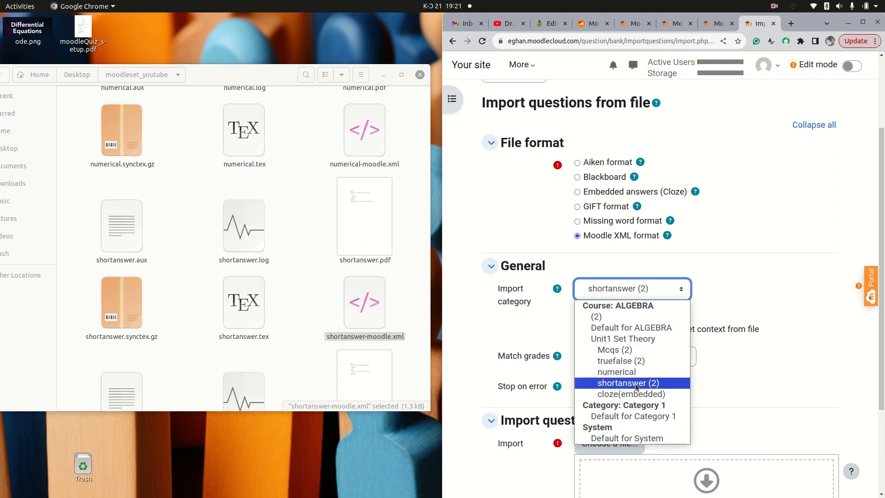
left_click(637, 393)
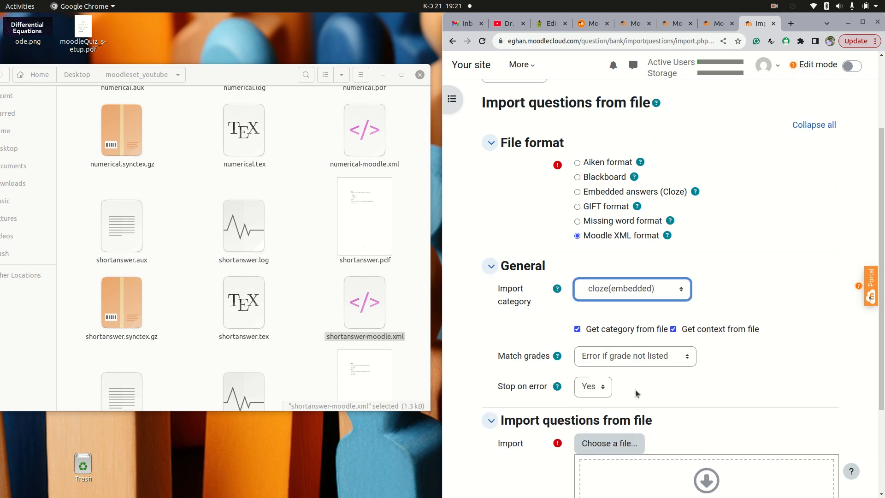
left_click(577, 329)
Upload cloze-moodle.xml from the folder into the import file area, import it and continue
scroll(577, 331, "down", 3)
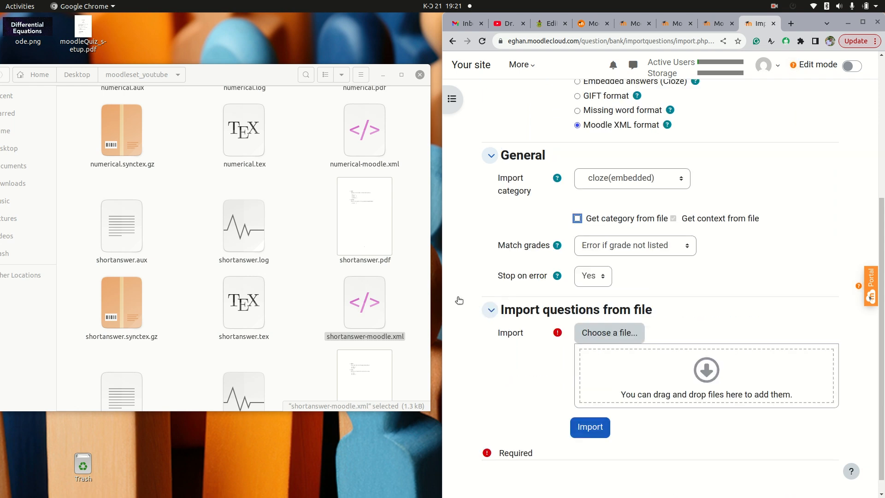
left_click(285, 261)
scroll(286, 264, "down", 3)
scroll(287, 264, "up", 10)
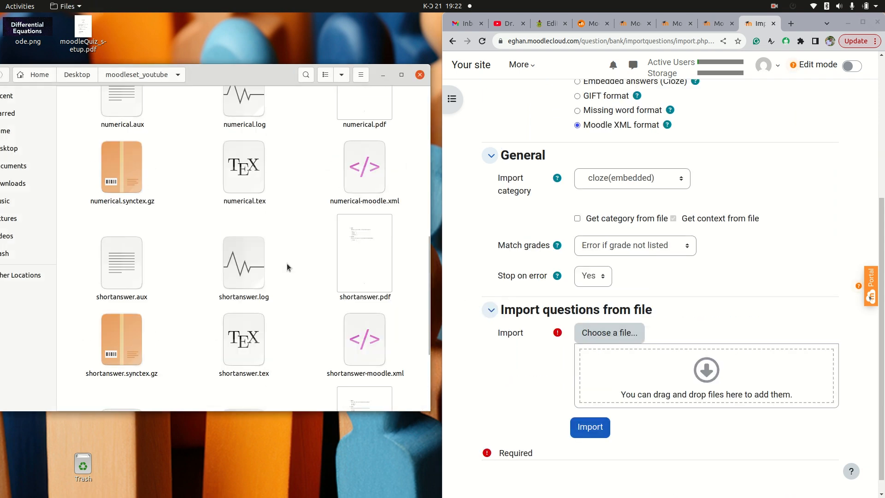
scroll(286, 263, "up", 5)
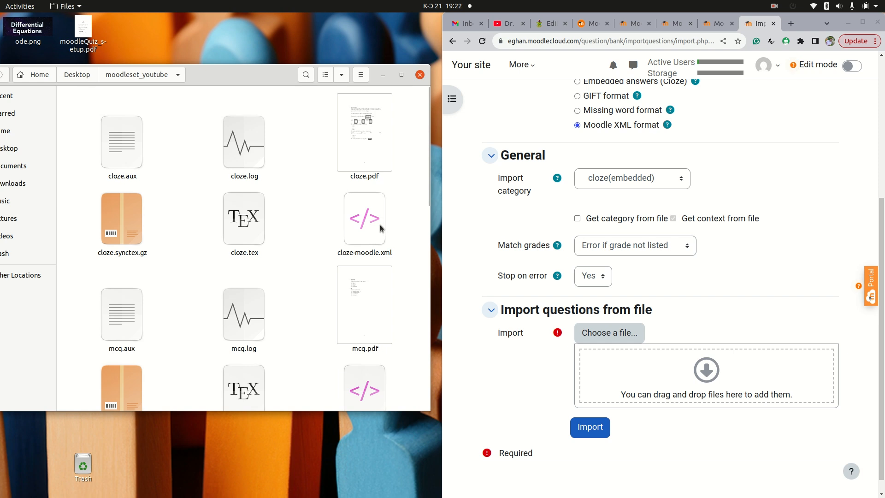
left_click(379, 226)
left_click_drag(380, 226, 628, 384)
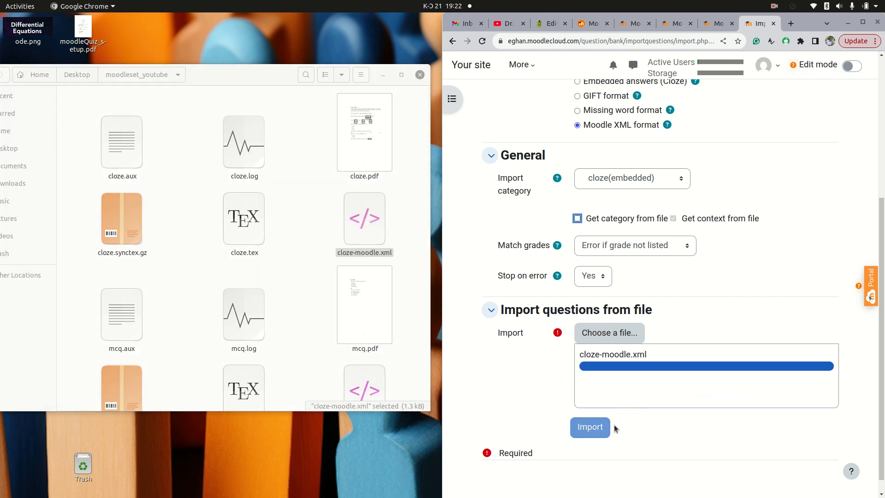
left_click(597, 431)
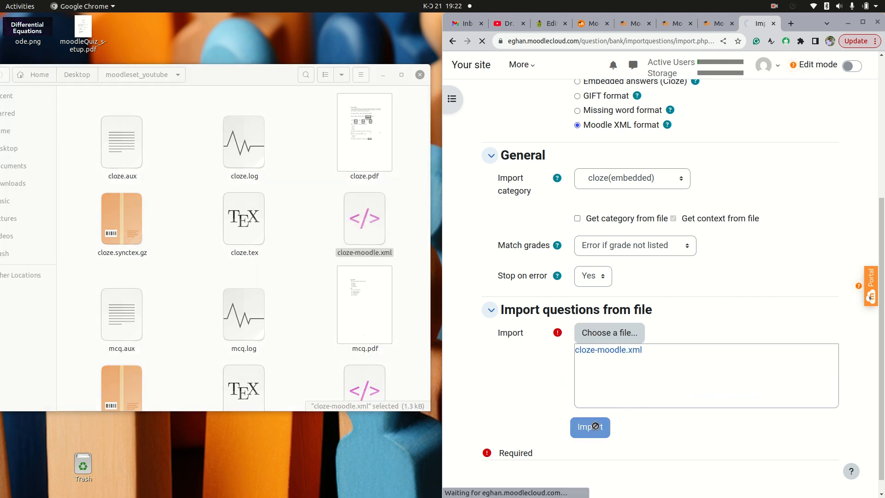
left_click(862, 22)
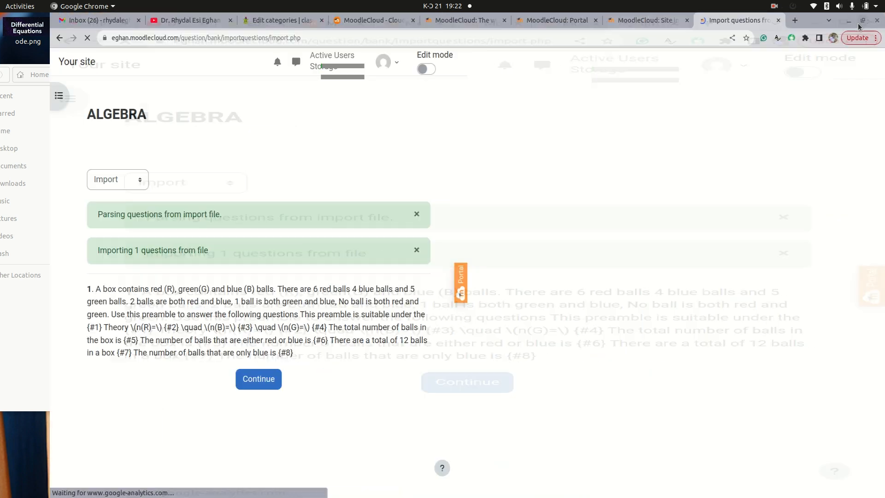
left_click(451, 348)
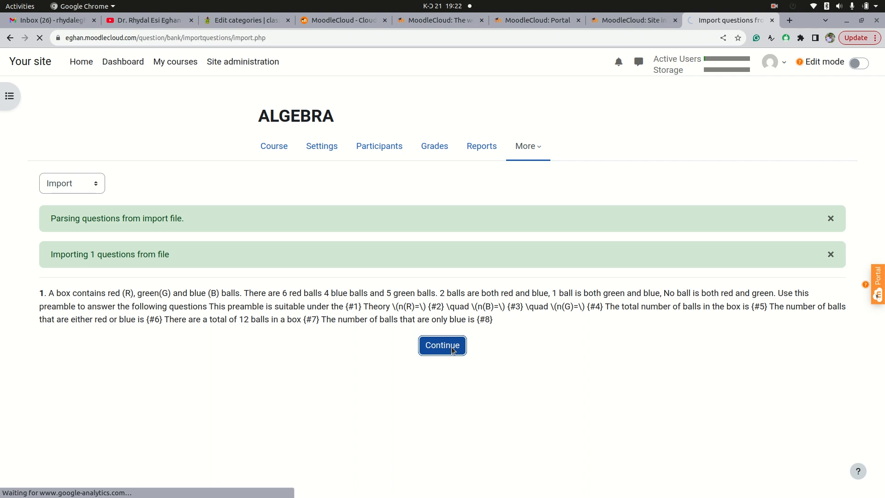
Open the question categories page and review the list of ALGEBRA subcategories
left_click(97, 187)
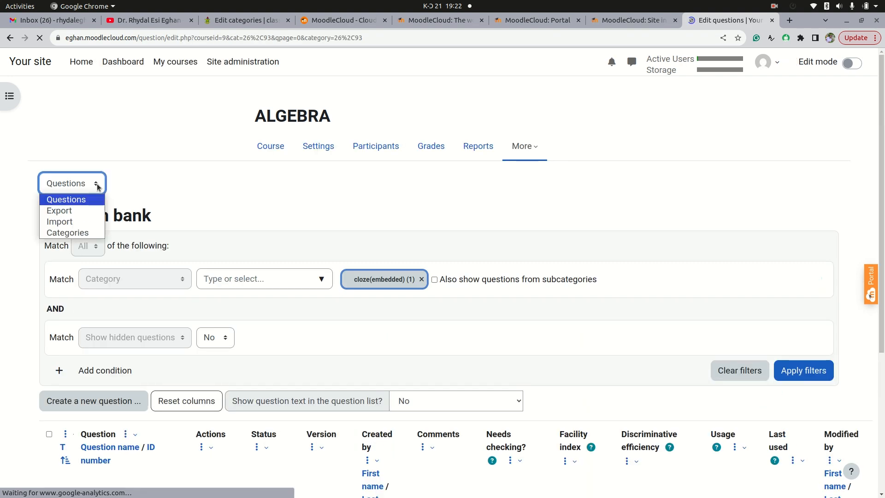
left_click(86, 233)
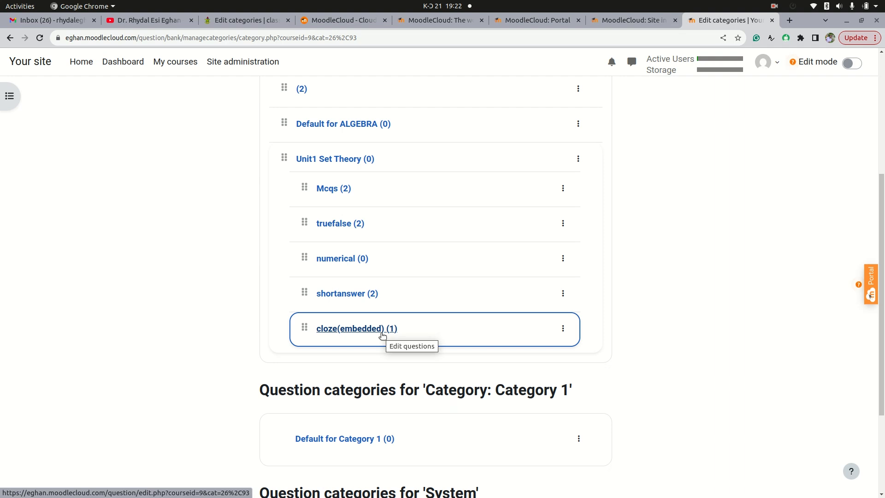
scroll(392, 368, "down", 3)
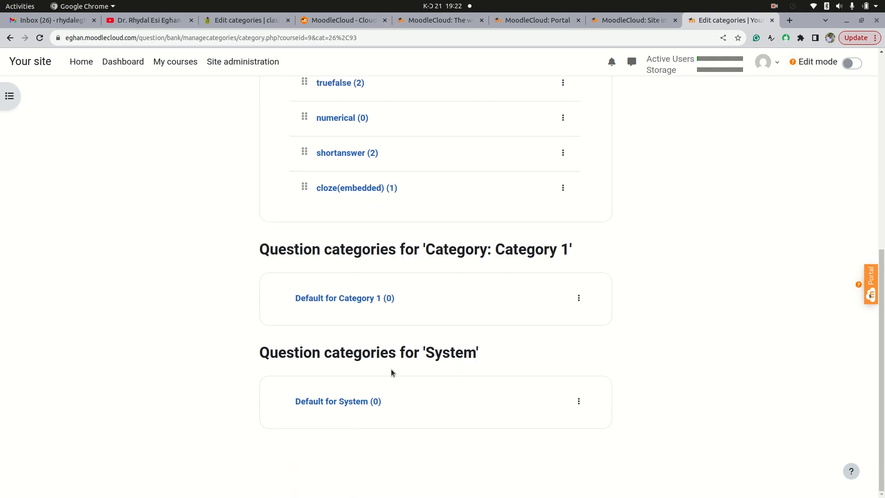
scroll(391, 373, "up", 5)
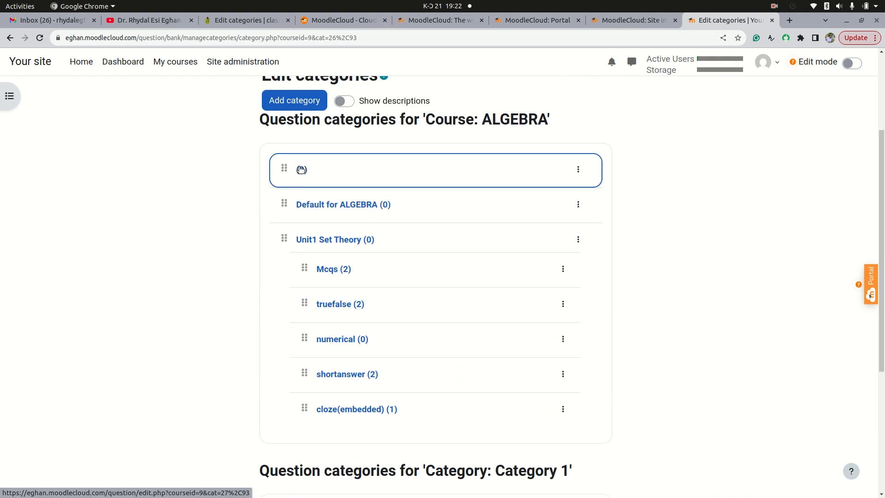
Try to delete the unnamed (2) category, then go back to the categories list
left_click(578, 169)
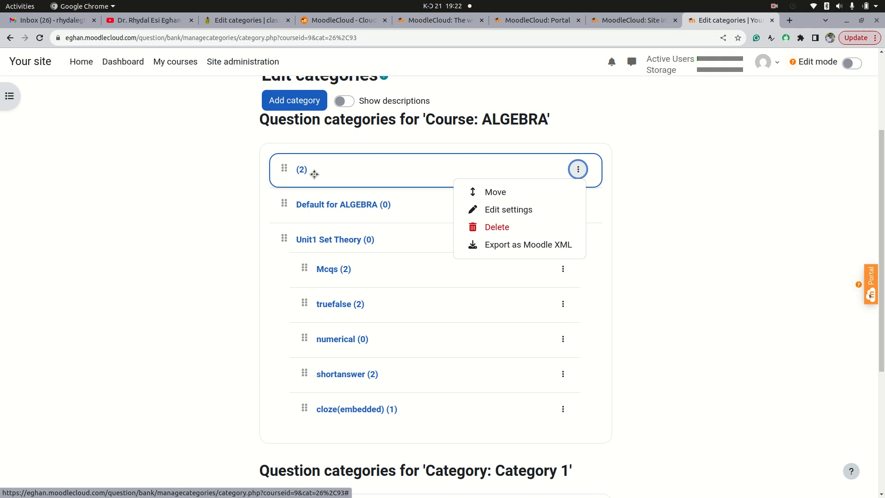
left_click(480, 227)
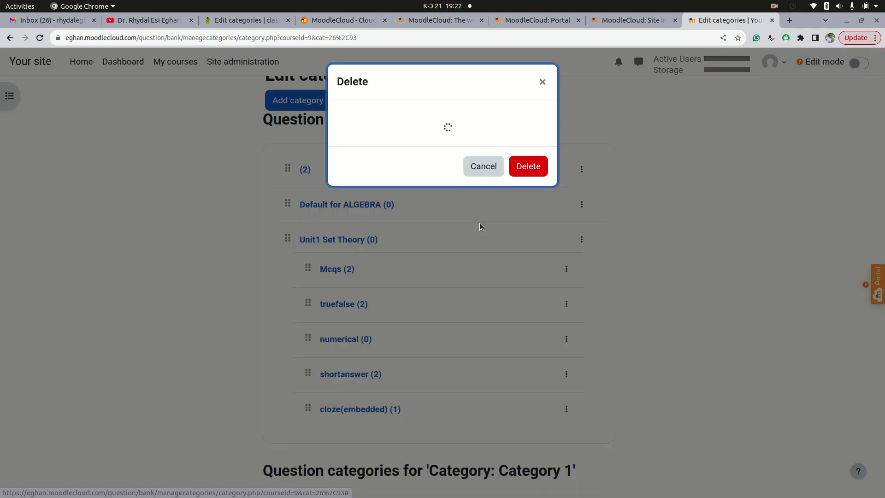
left_click(536, 166)
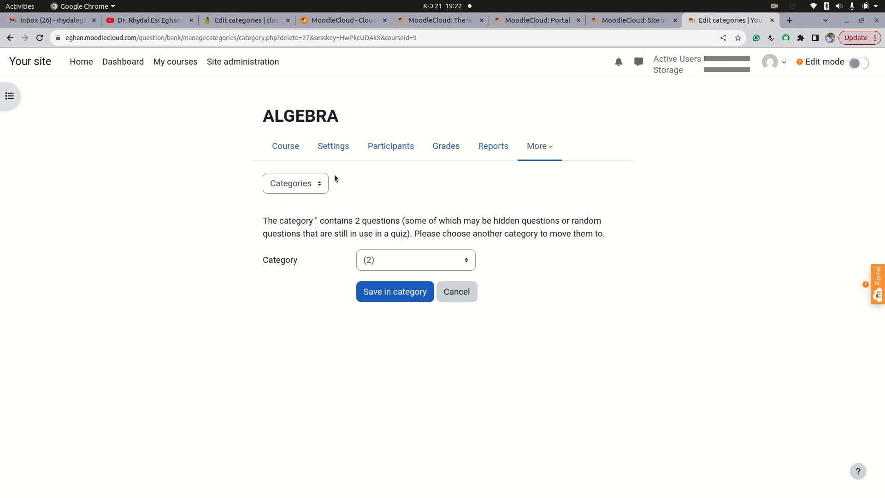
left_click(9, 38)
Open the unnamed category's questions, select both region and surds, and delete them
left_click(301, 170)
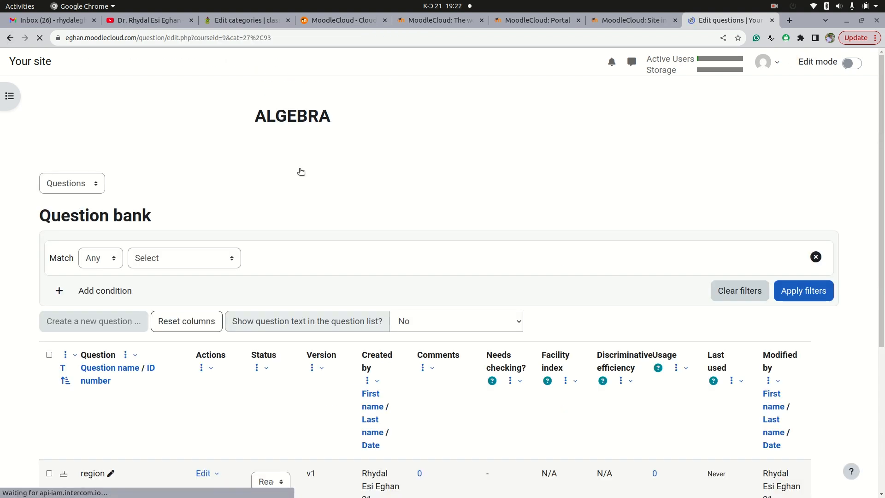
scroll(154, 300, "down", 5)
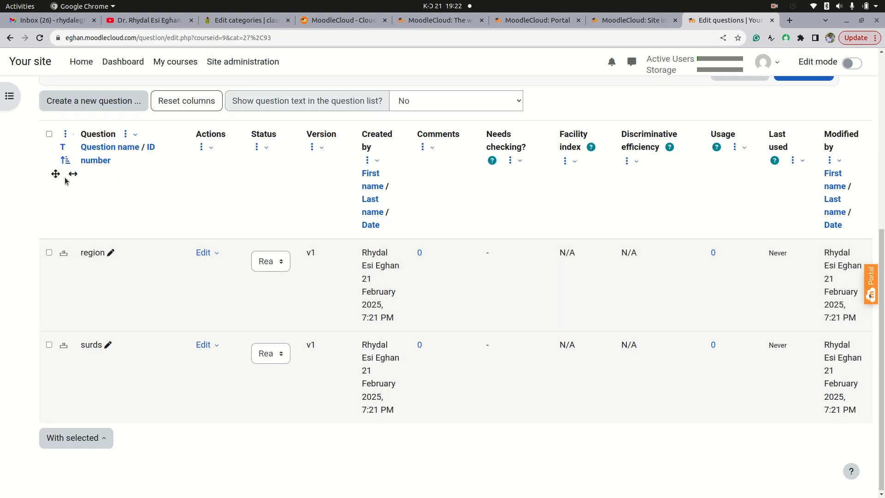
left_click(49, 134)
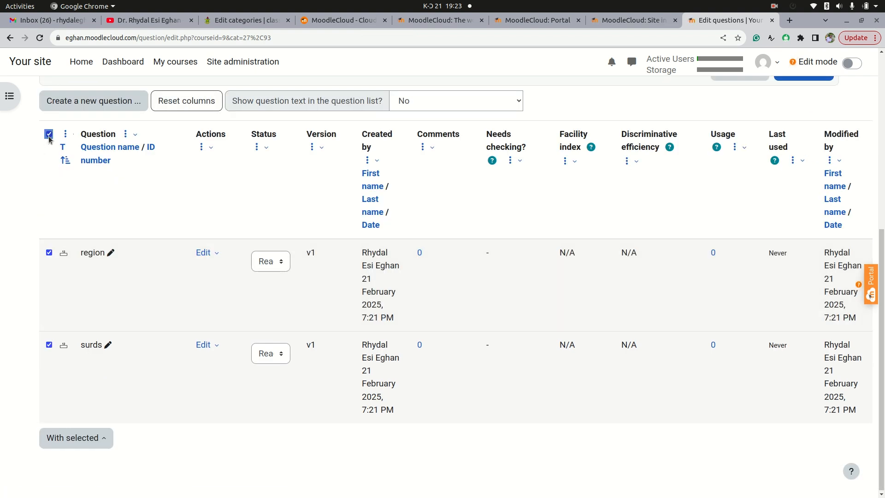
left_click(101, 436)
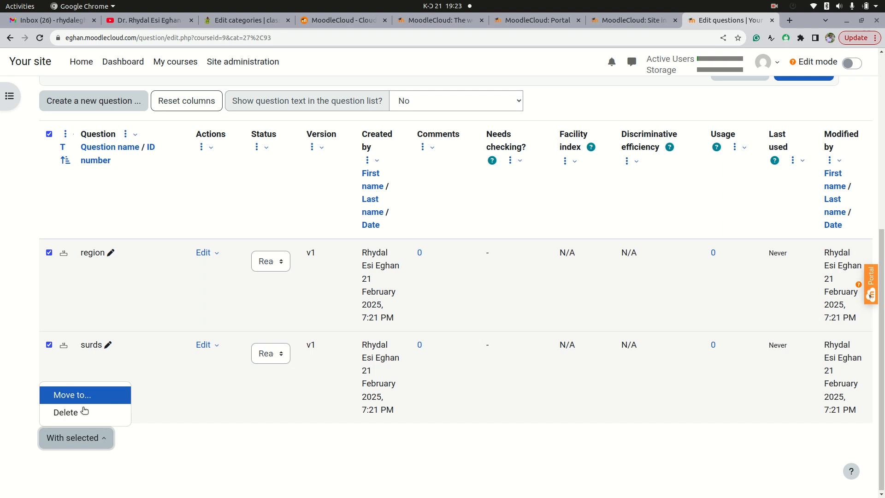
left_click(83, 412)
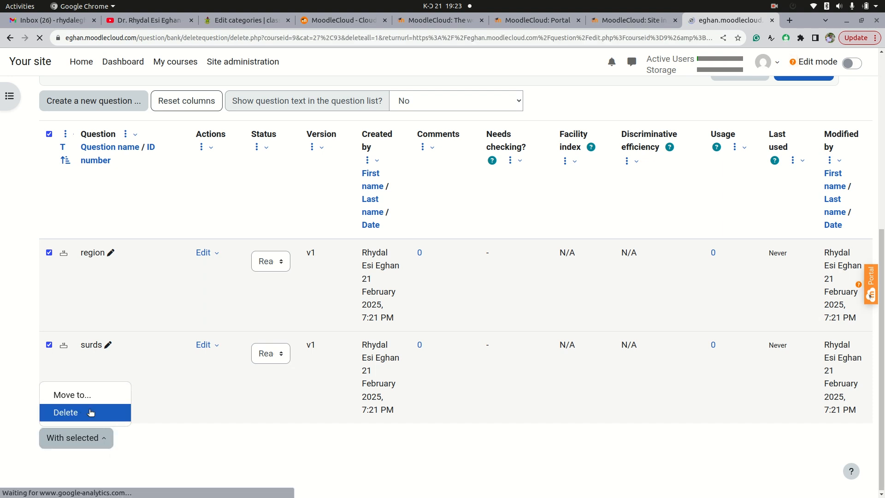
left_click(535, 358)
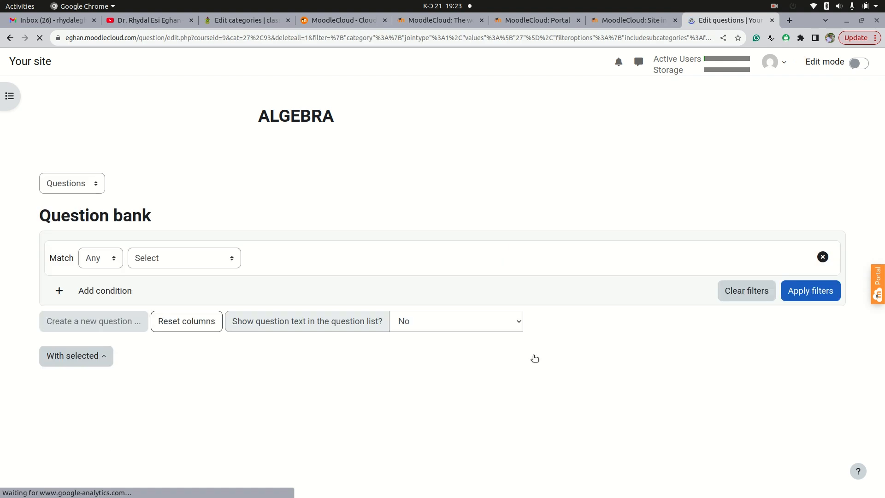
Place the browser beside the file manager, open the Import page, choose Moodle XML format and expand General
key("super+Right")
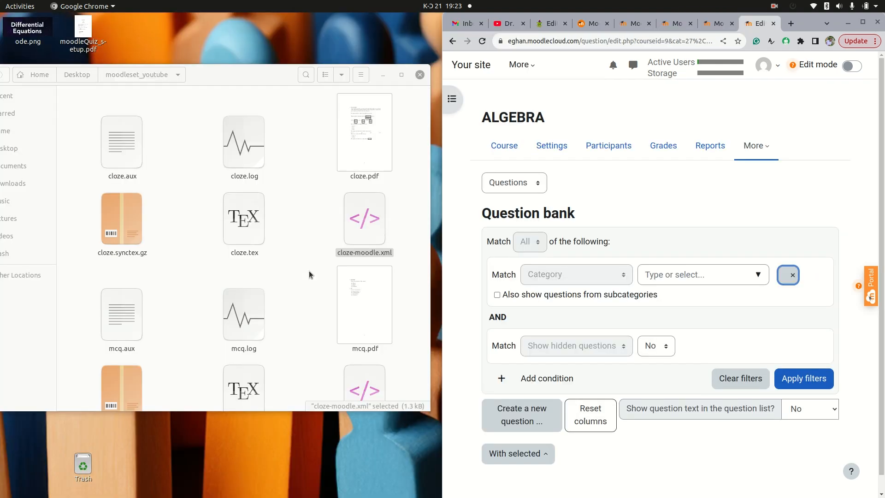
left_click_drag(436, 159, 388, 161)
left_click(480, 183)
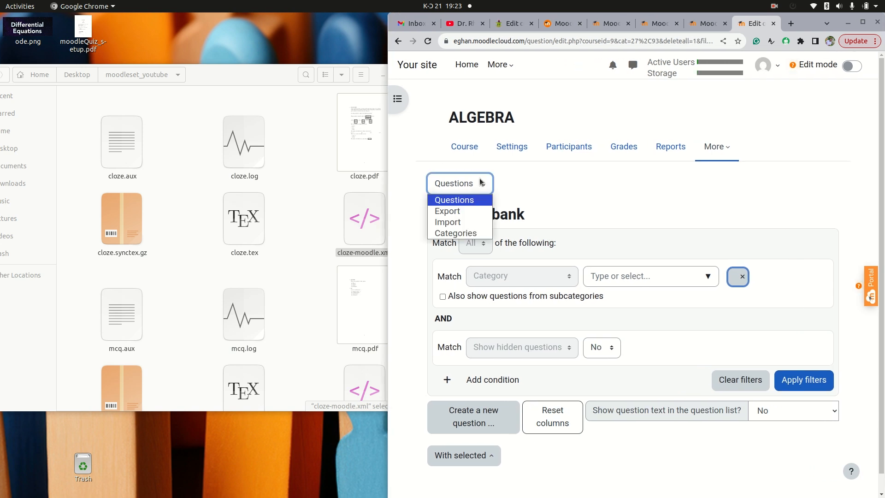
left_click(453, 223)
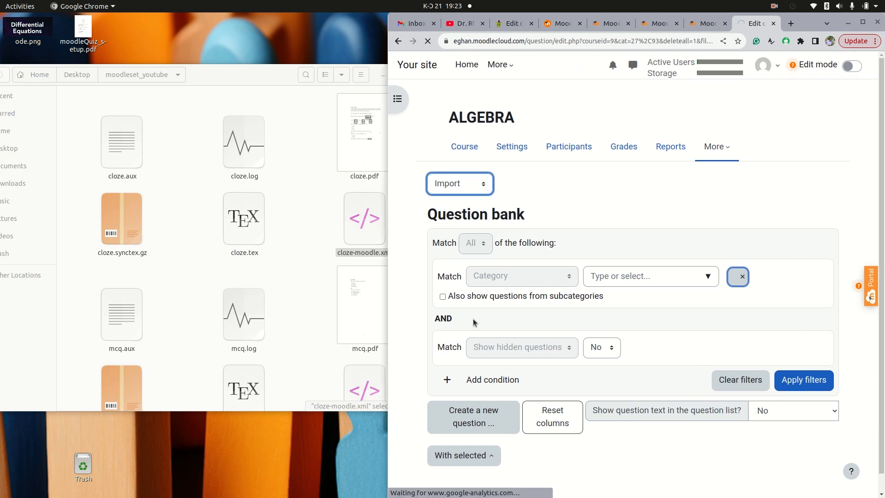
left_click(537, 293)
left_click(435, 323)
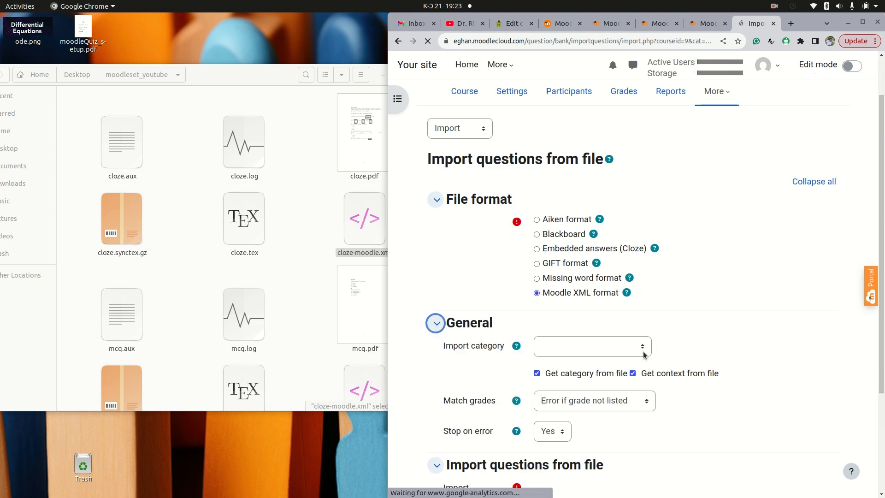
Set the import category to numerical and untick Get category from file
left_click(644, 353)
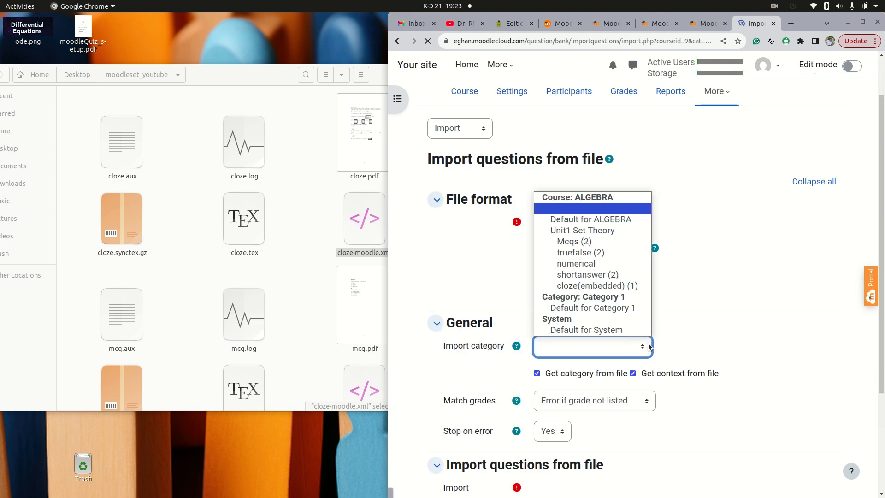
left_click(589, 263)
scroll(559, 348, "down", 2)
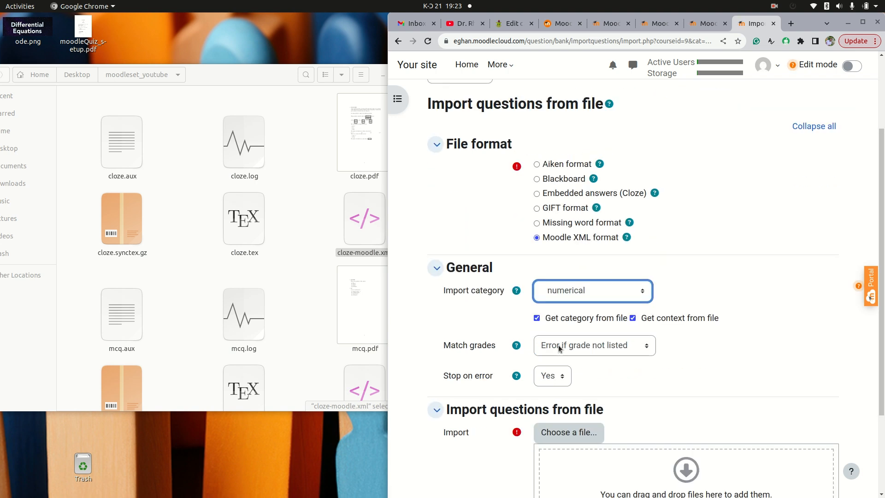
left_click(537, 318)
Upload numerical-moodle.xml from the folder into the import file area, import it and continue
scroll(548, 334, "down", 2)
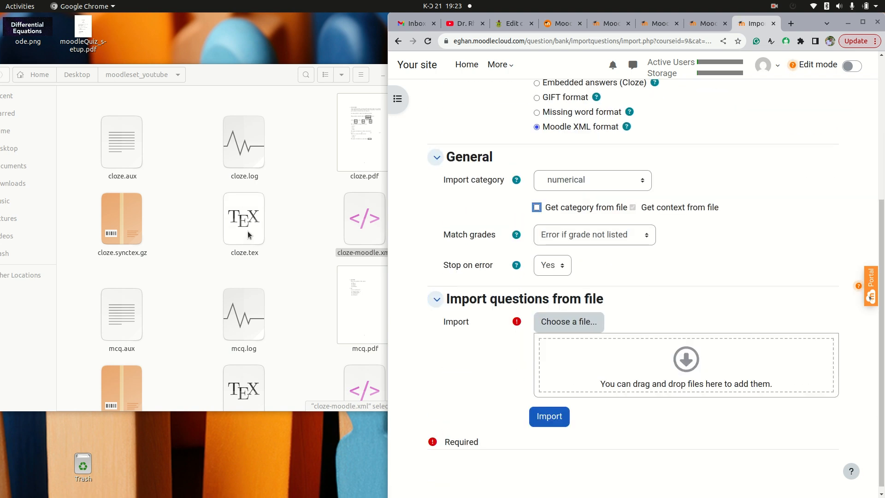
left_click(289, 241)
scroll(282, 234, "down", 5)
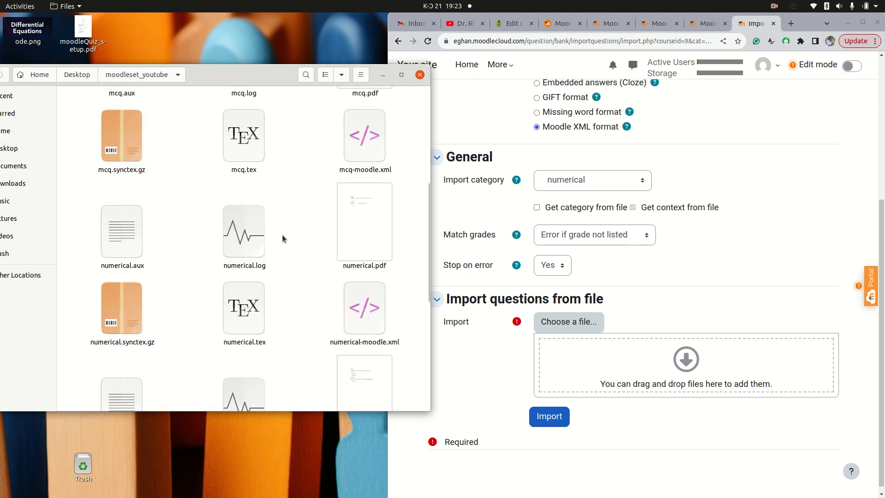
scroll(282, 237, "down", 3)
left_click_drag(367, 247, 604, 358)
left_click(553, 414)
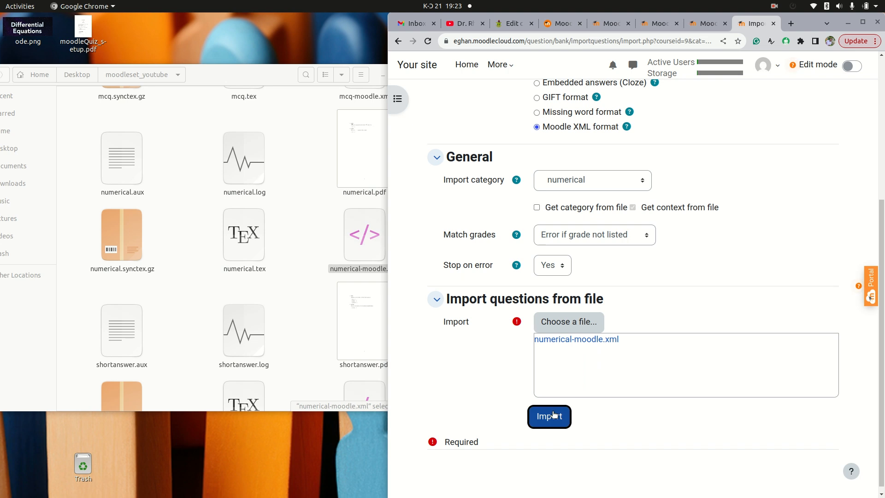
left_click(862, 22)
left_click(449, 346)
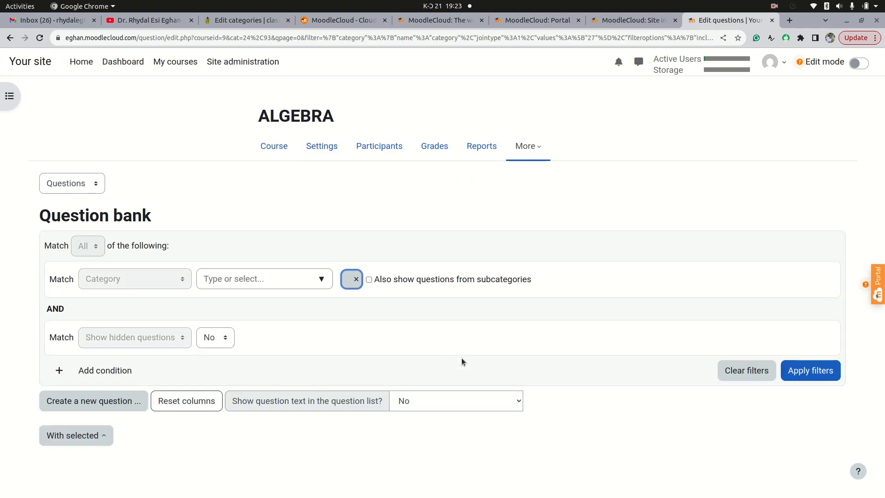
Open the question categories page and review the question counts of each subcategory
left_click(96, 183)
left_click(93, 233)
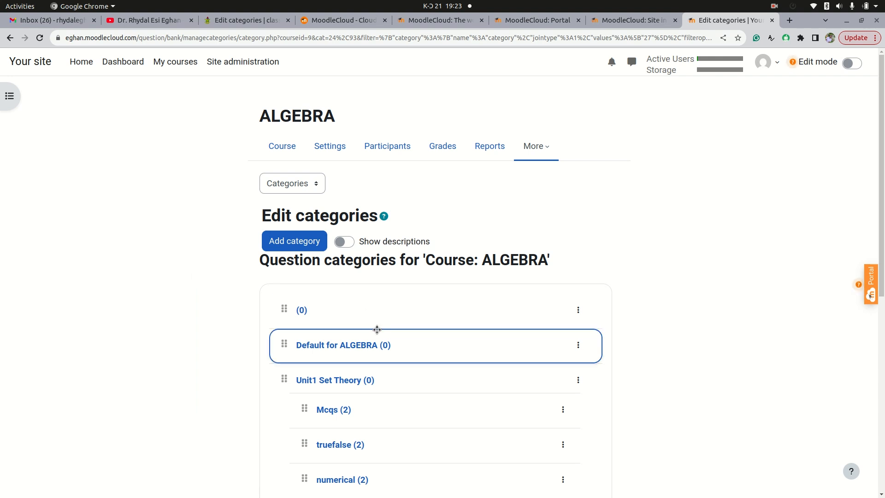
scroll(375, 330, "down", 6)
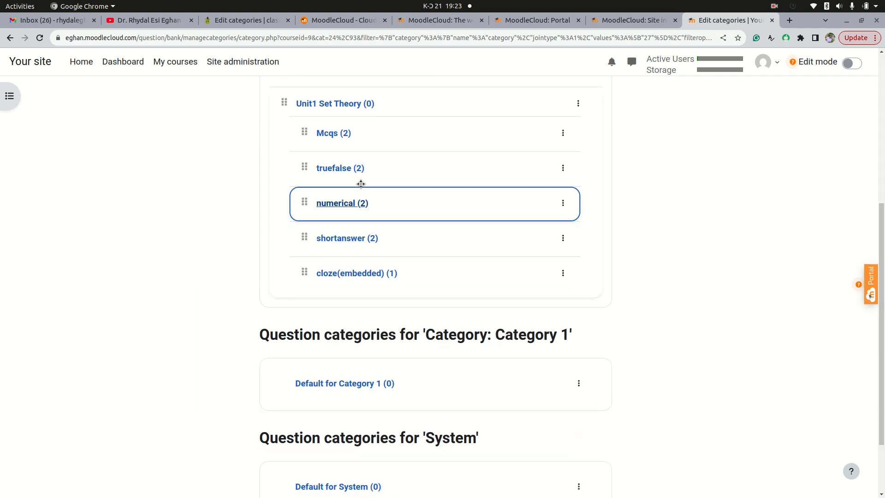
scroll(367, 238, "up", 3)
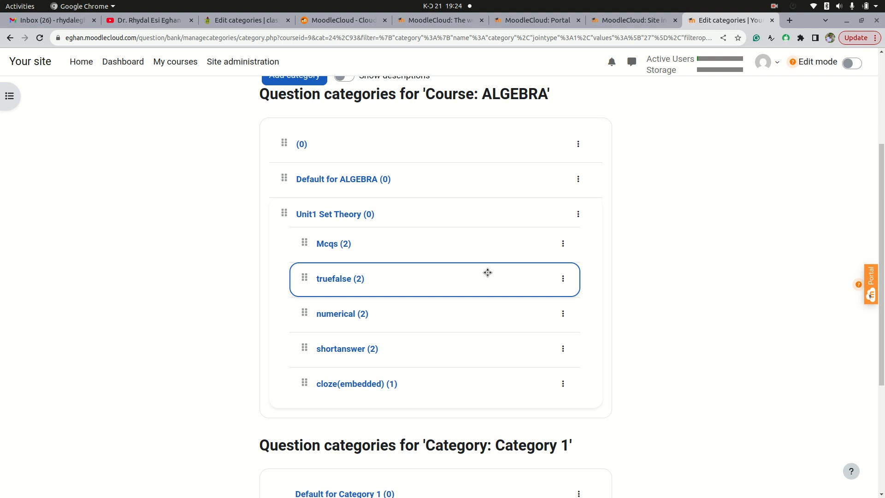
scroll(488, 267, "up", 2)
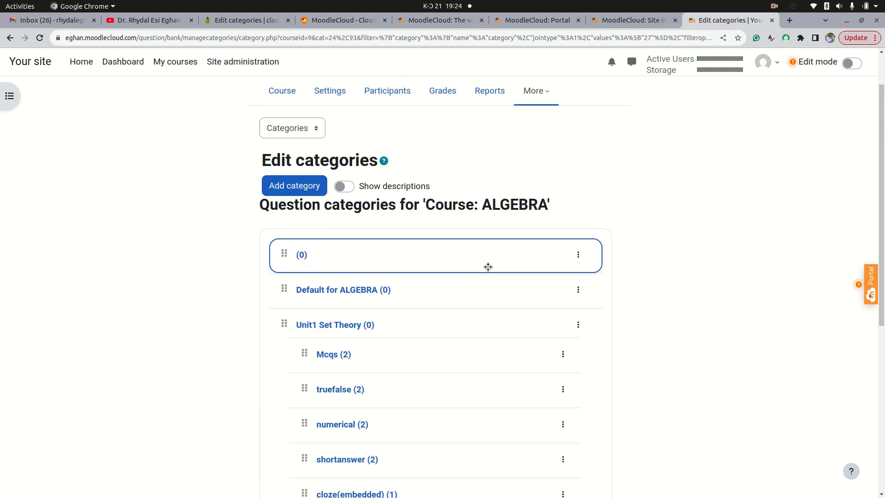
scroll(488, 268, "down", 2)
scroll(666, 283, "down", 3)
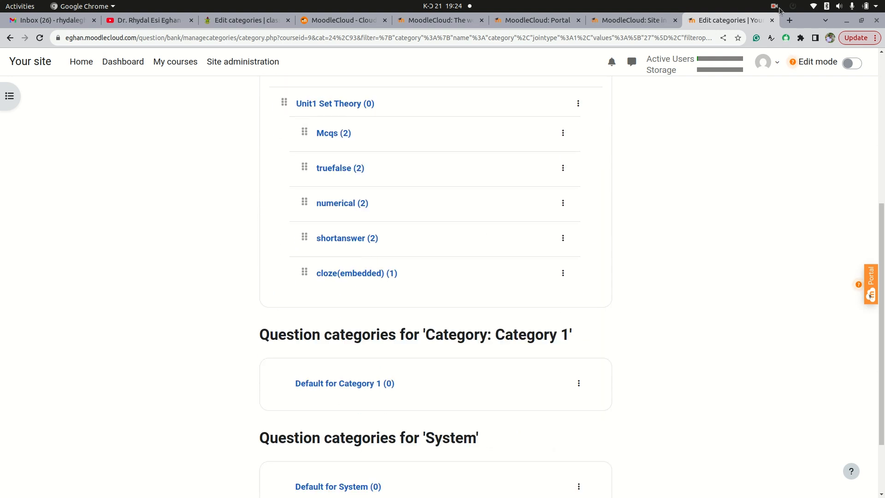